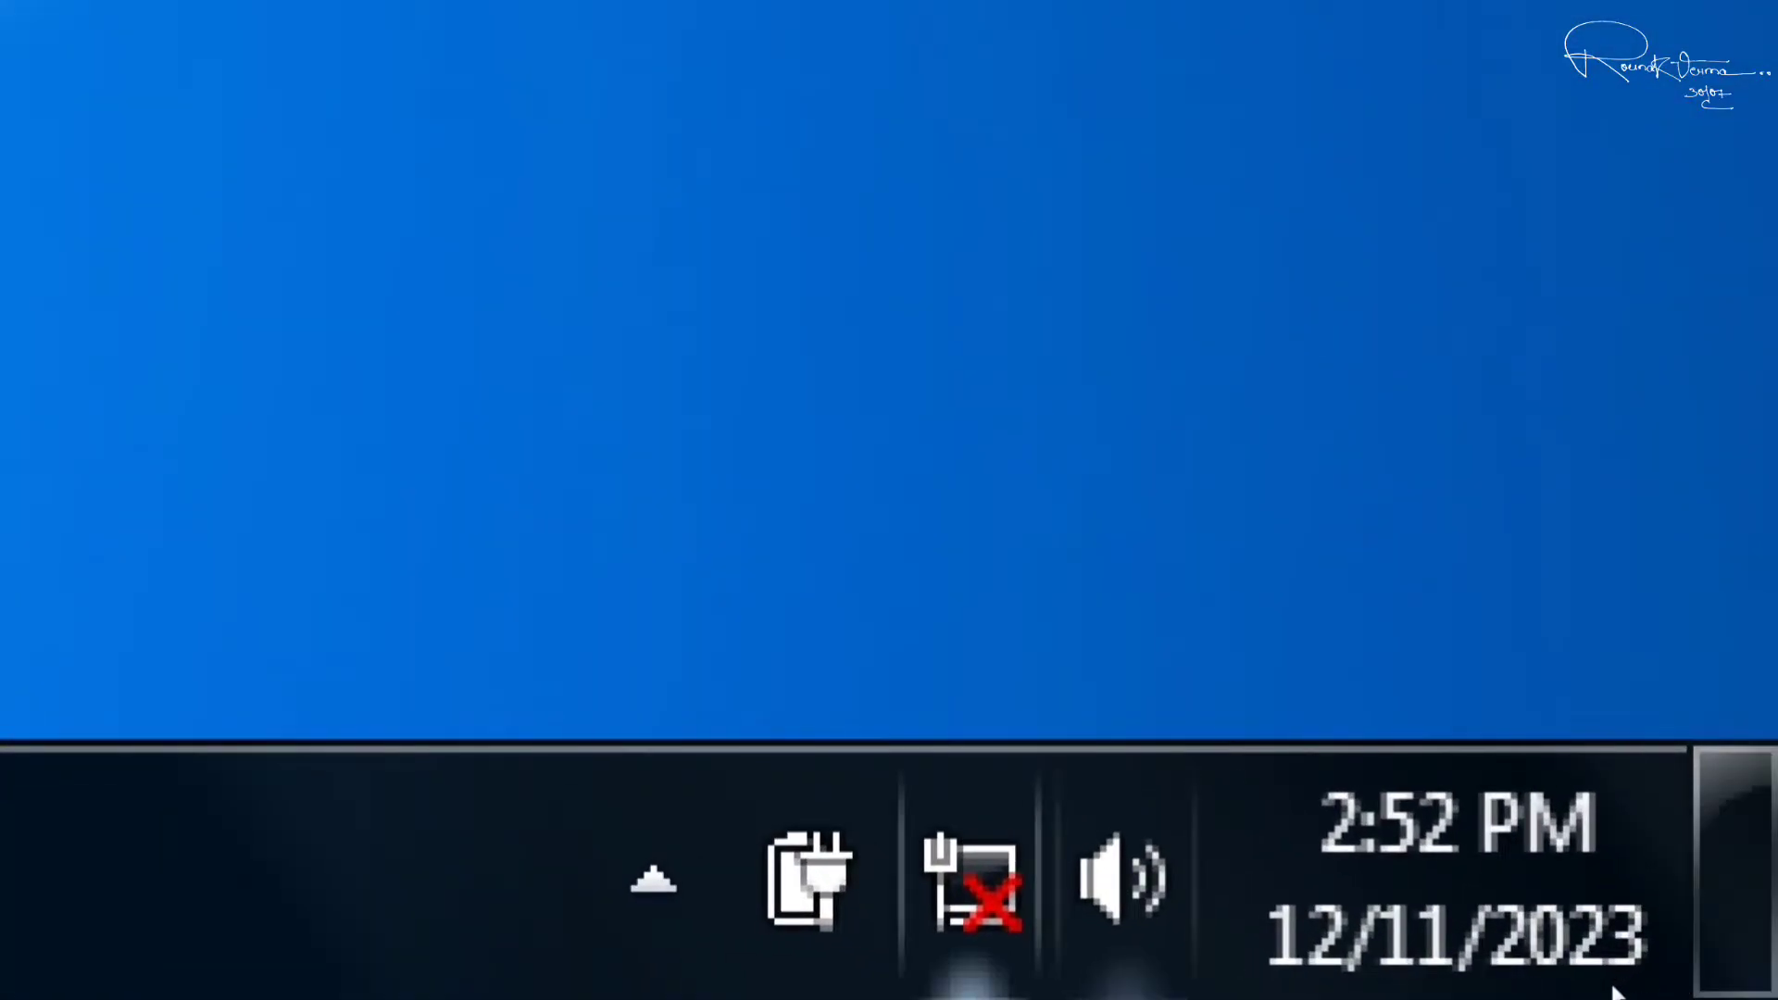
Step: Check the computer's current network connection status, and dismiss the status display
mouse_move(971, 986)
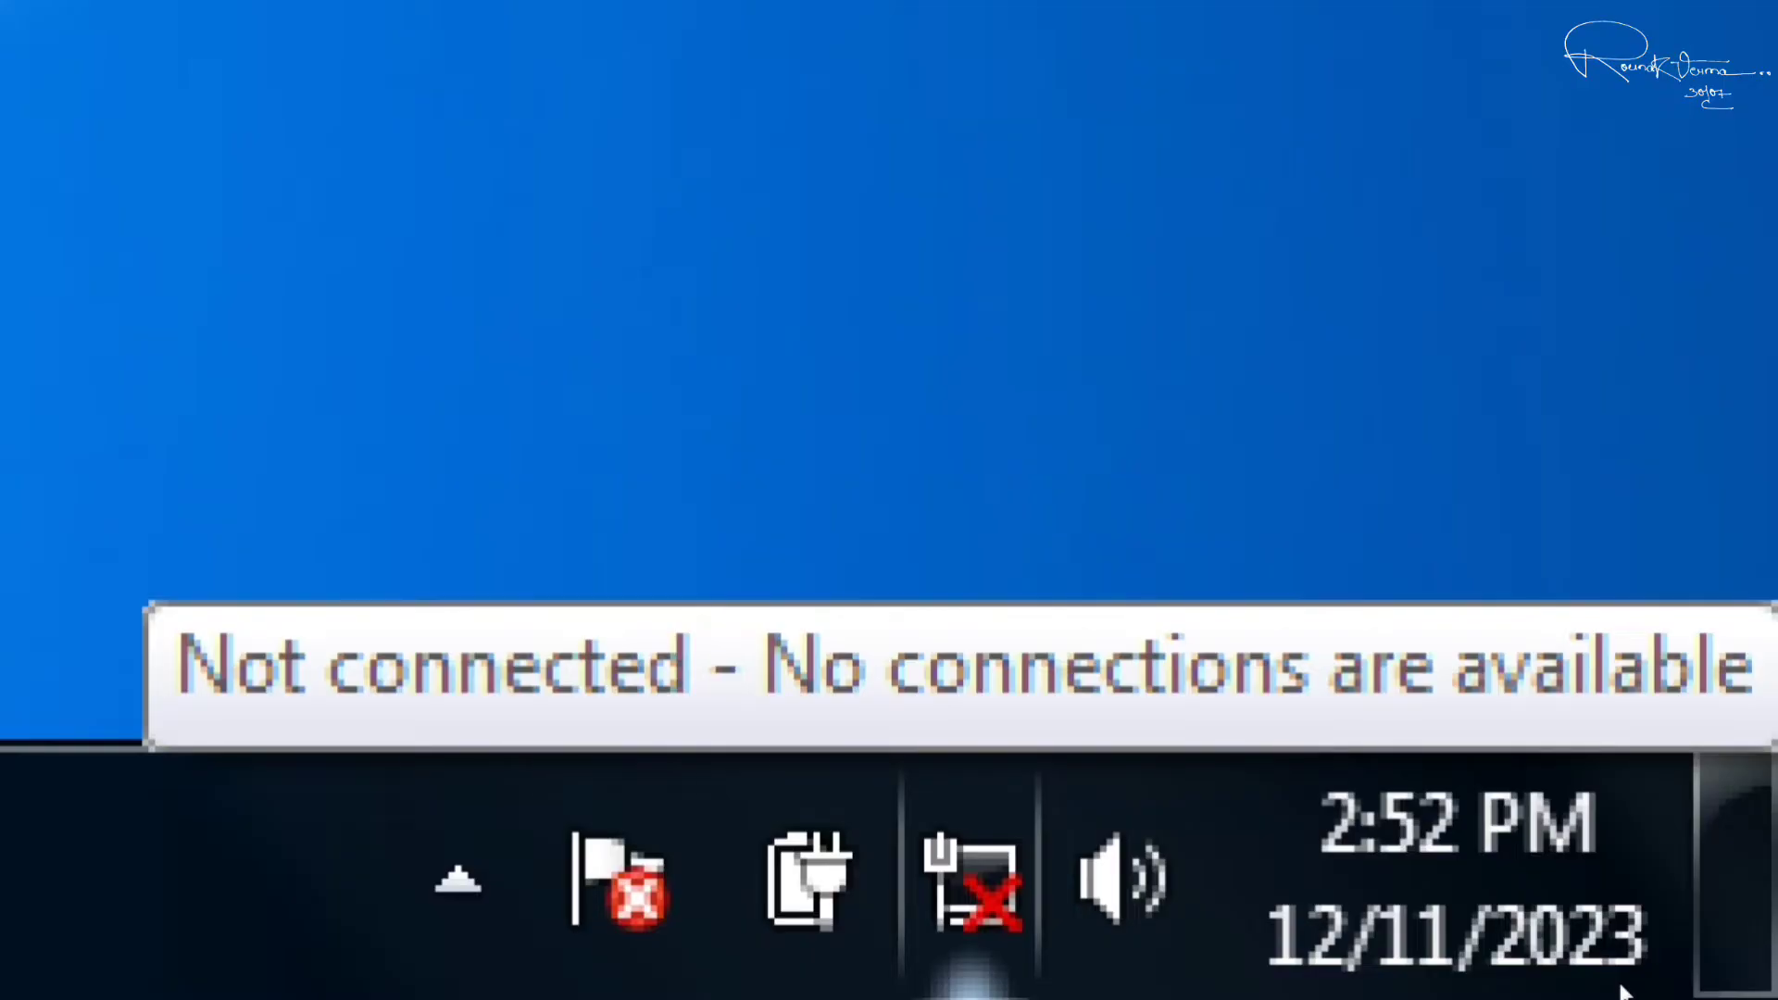
click(972, 880)
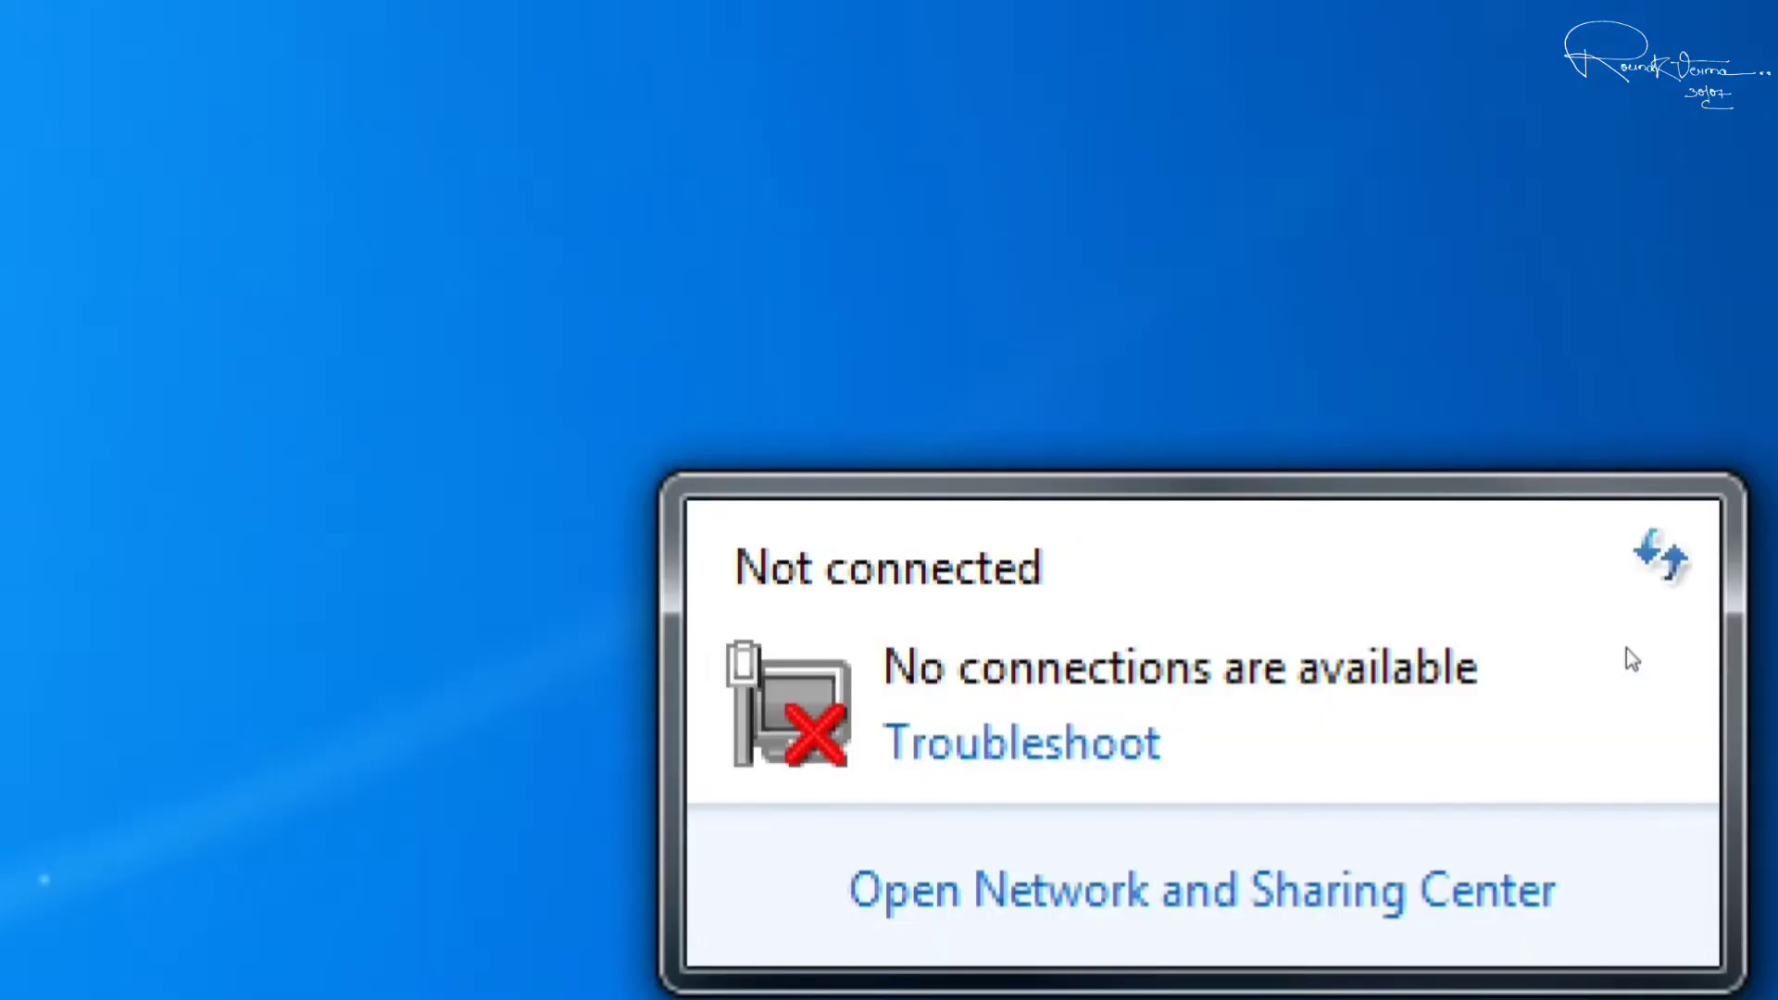
click(1626, 648)
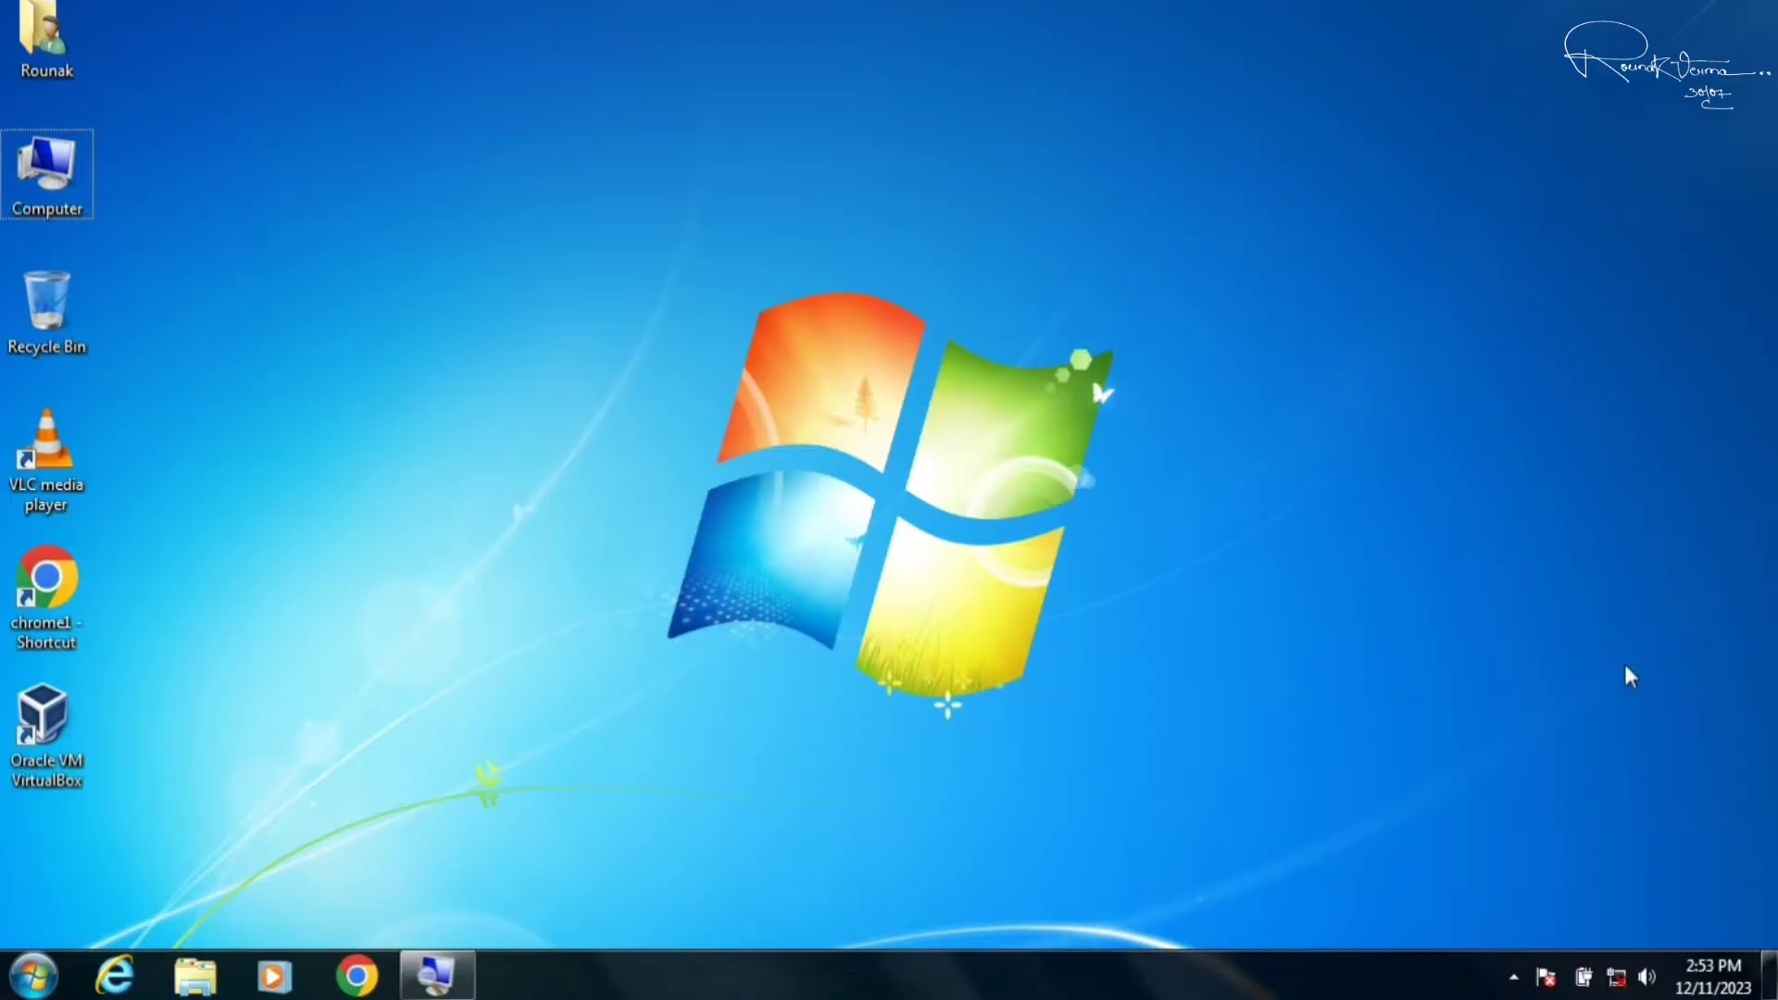
Step: Open the Network Connections window by running ncpa.cpl
key(super+r)
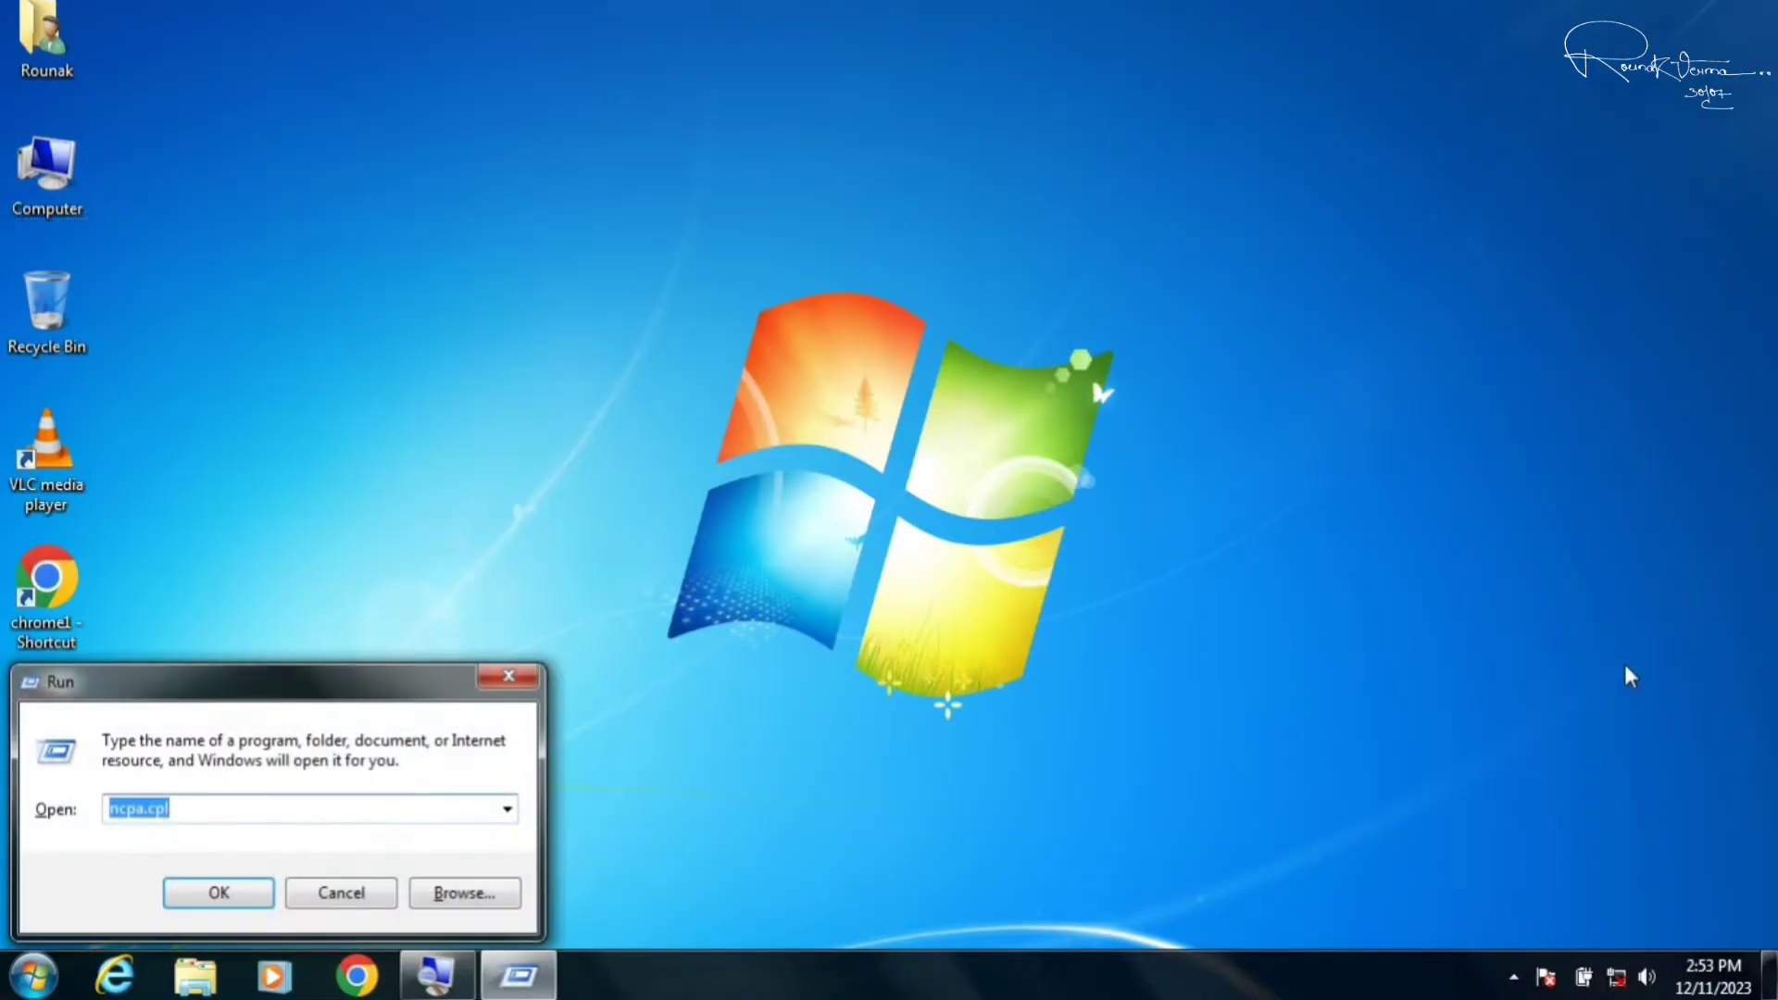
drag(350, 701, 1003, 398)
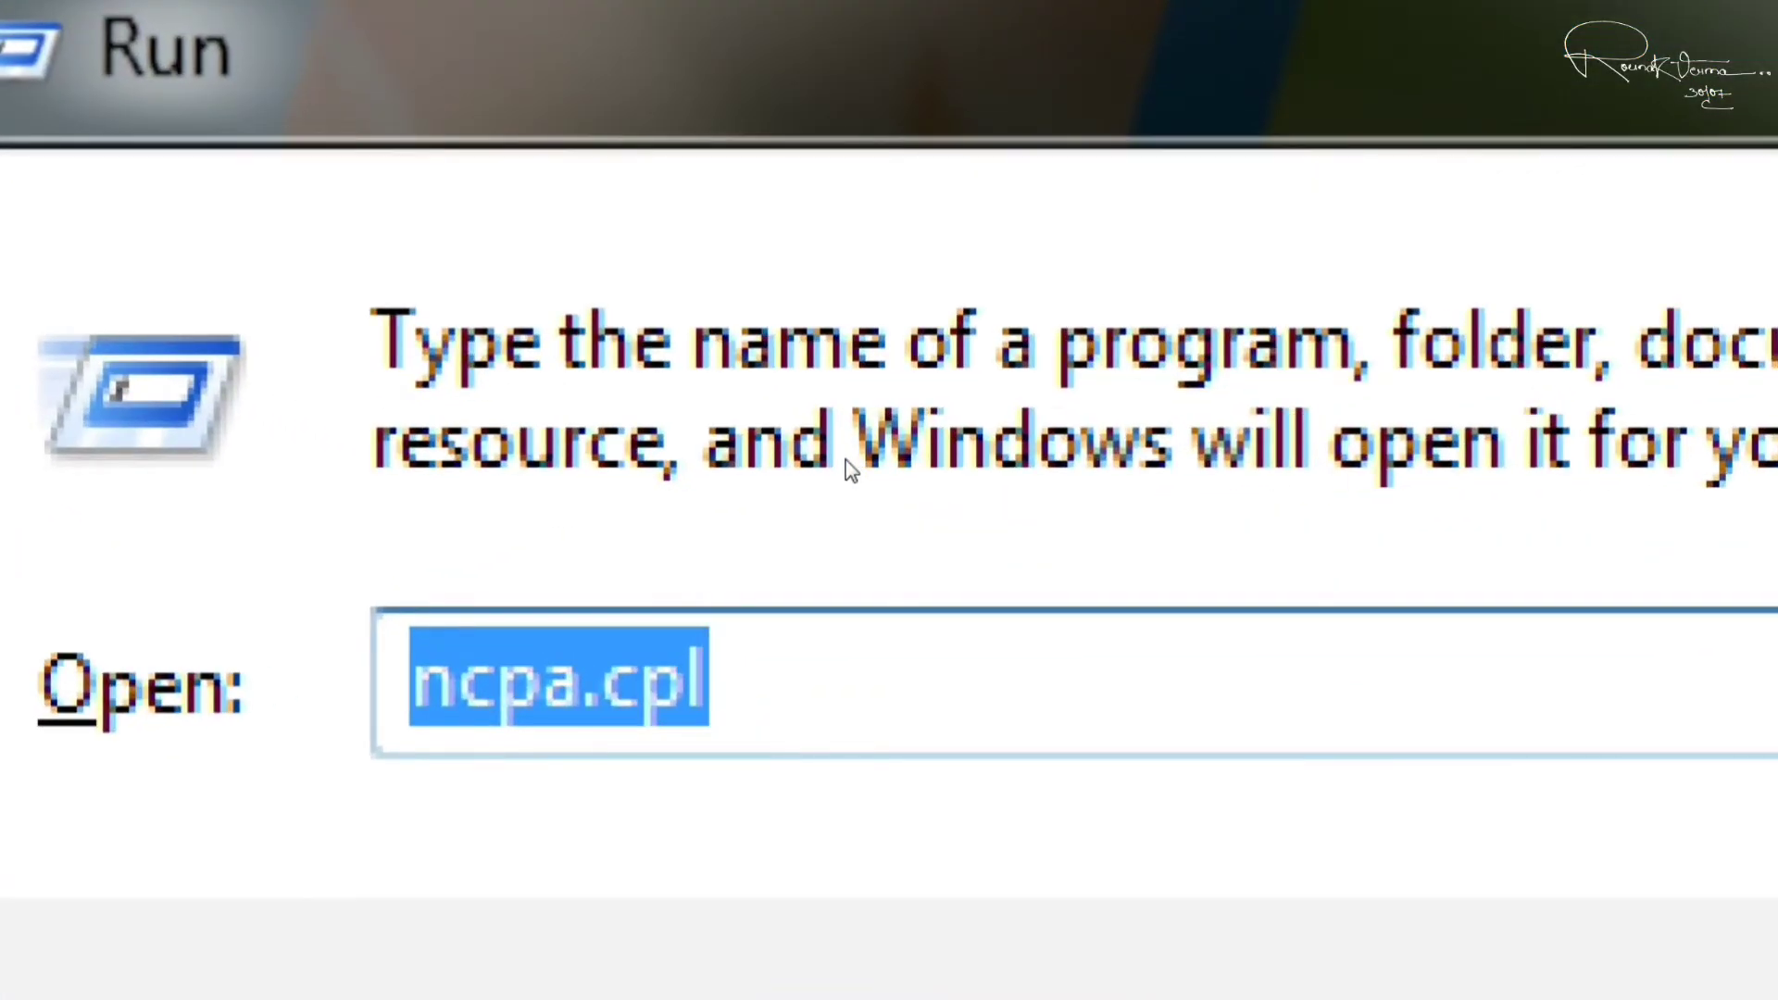
click(832, 510)
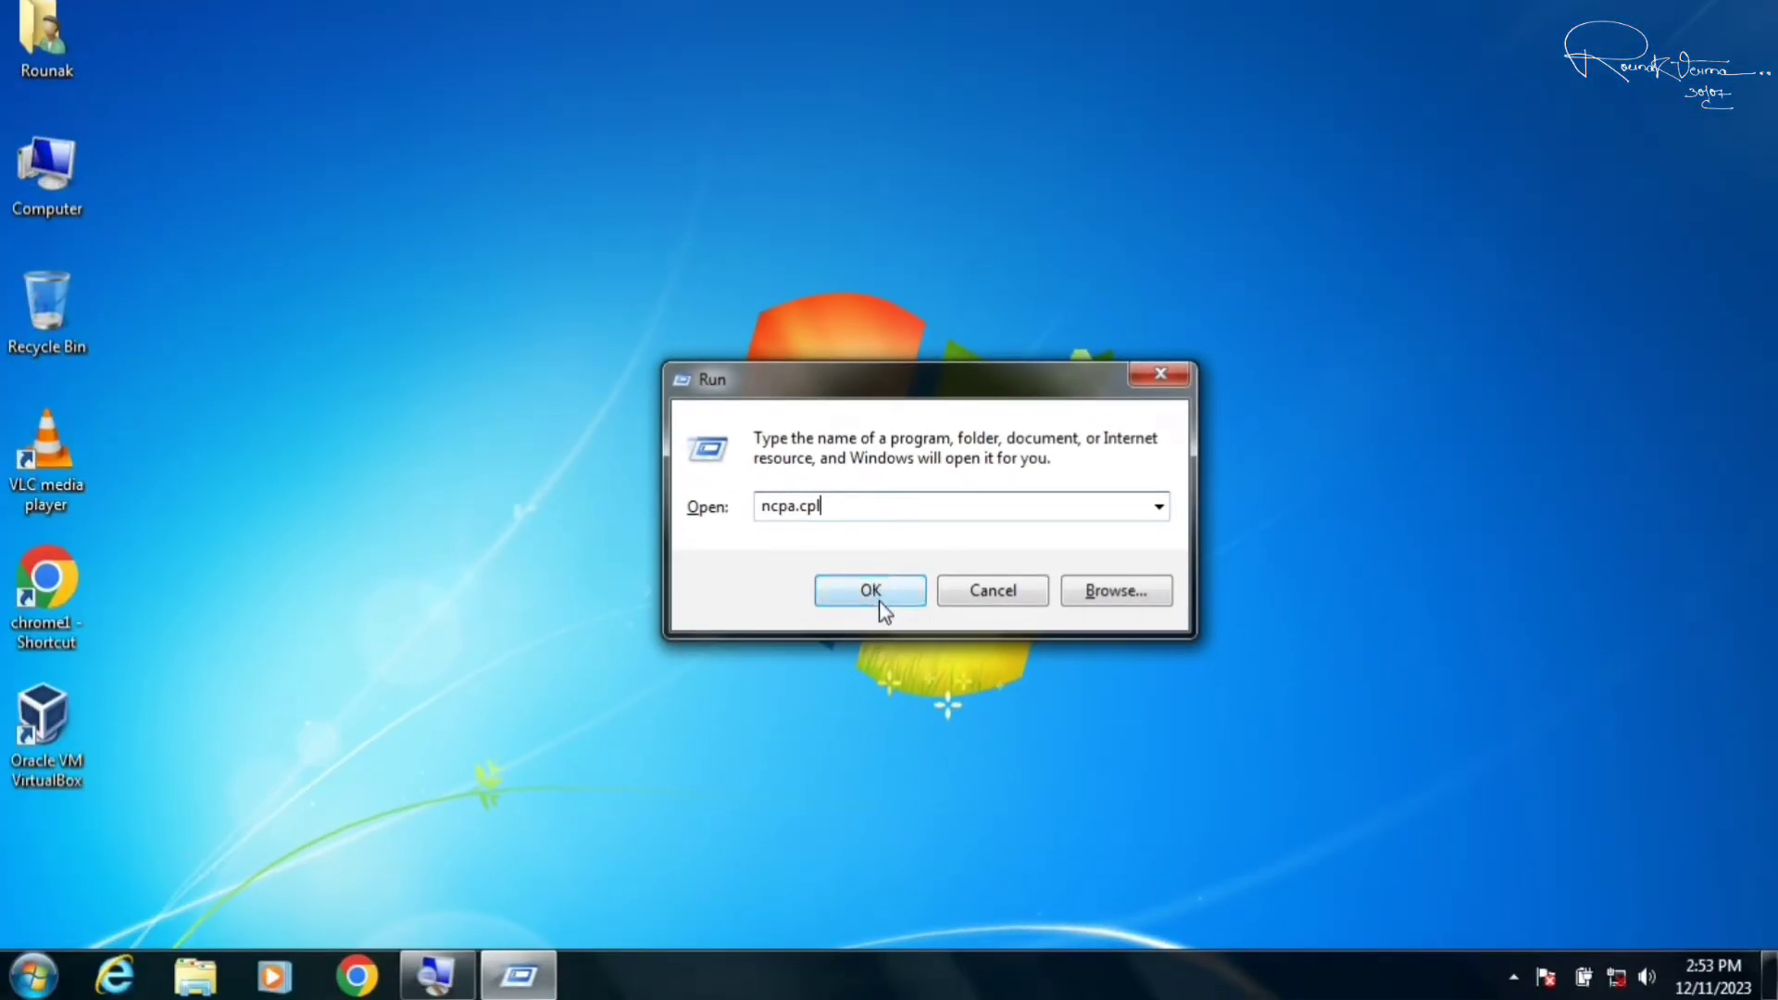
click(873, 593)
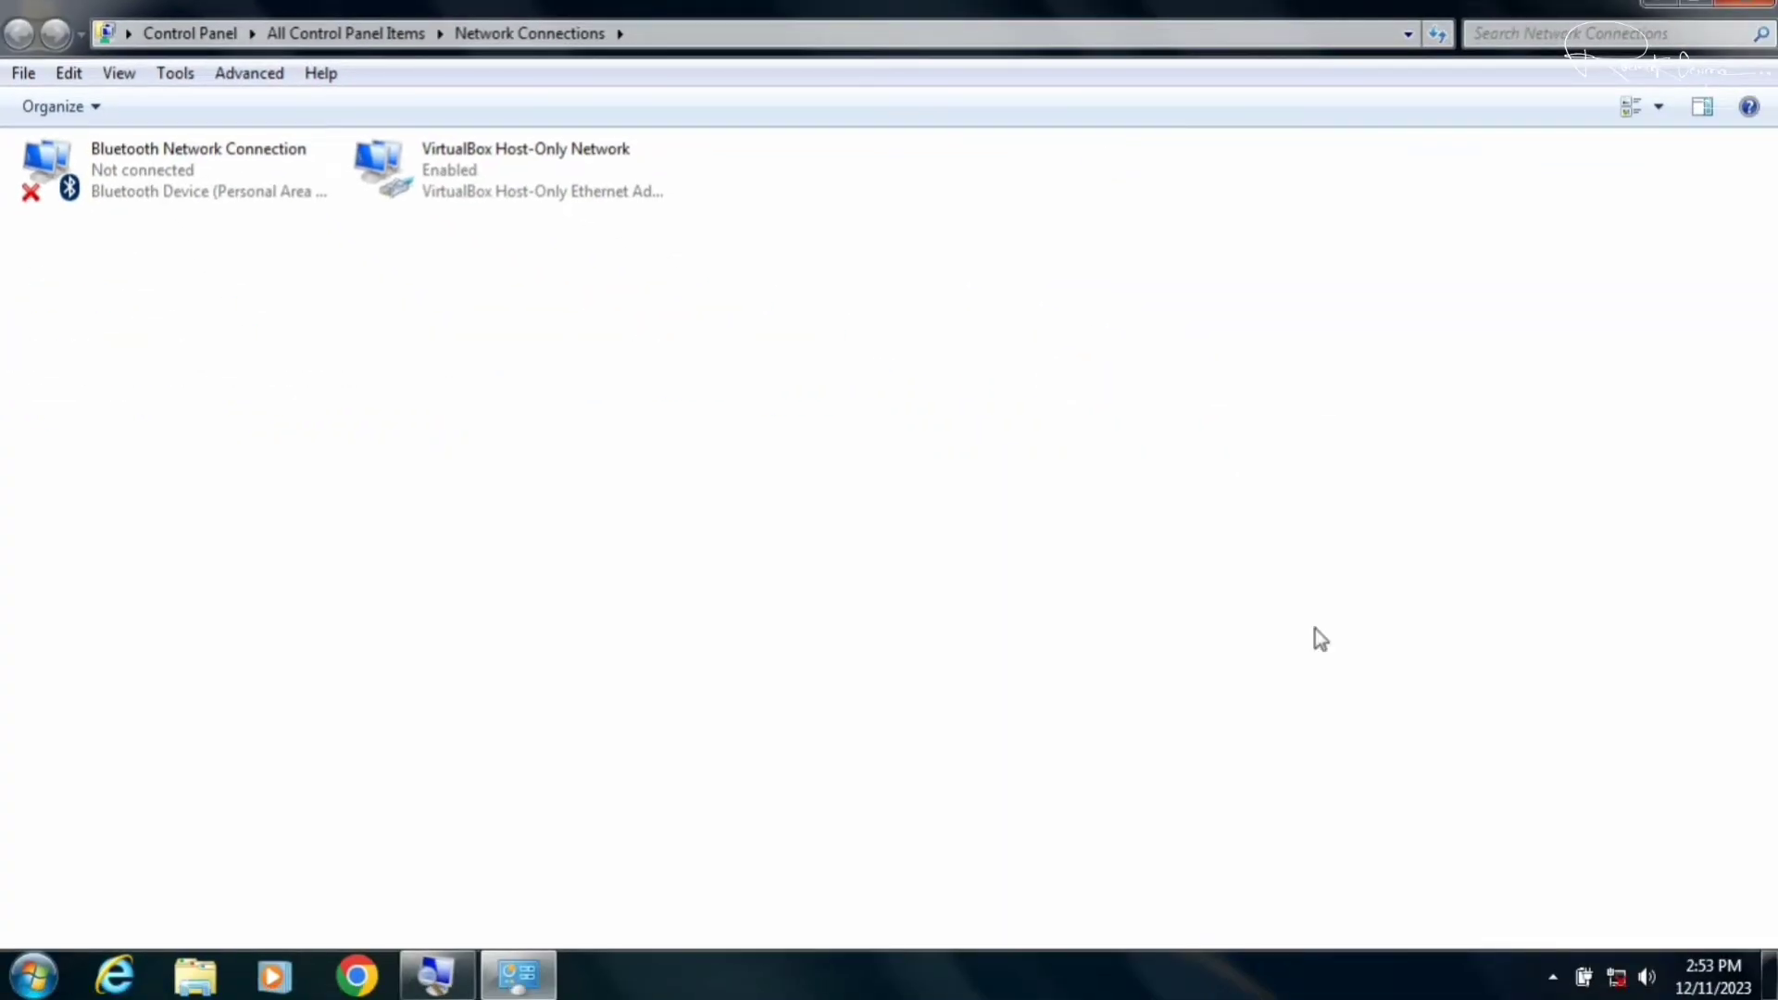
Step: Recheck the available network connections, and close the Network Connections window
click(1617, 987)
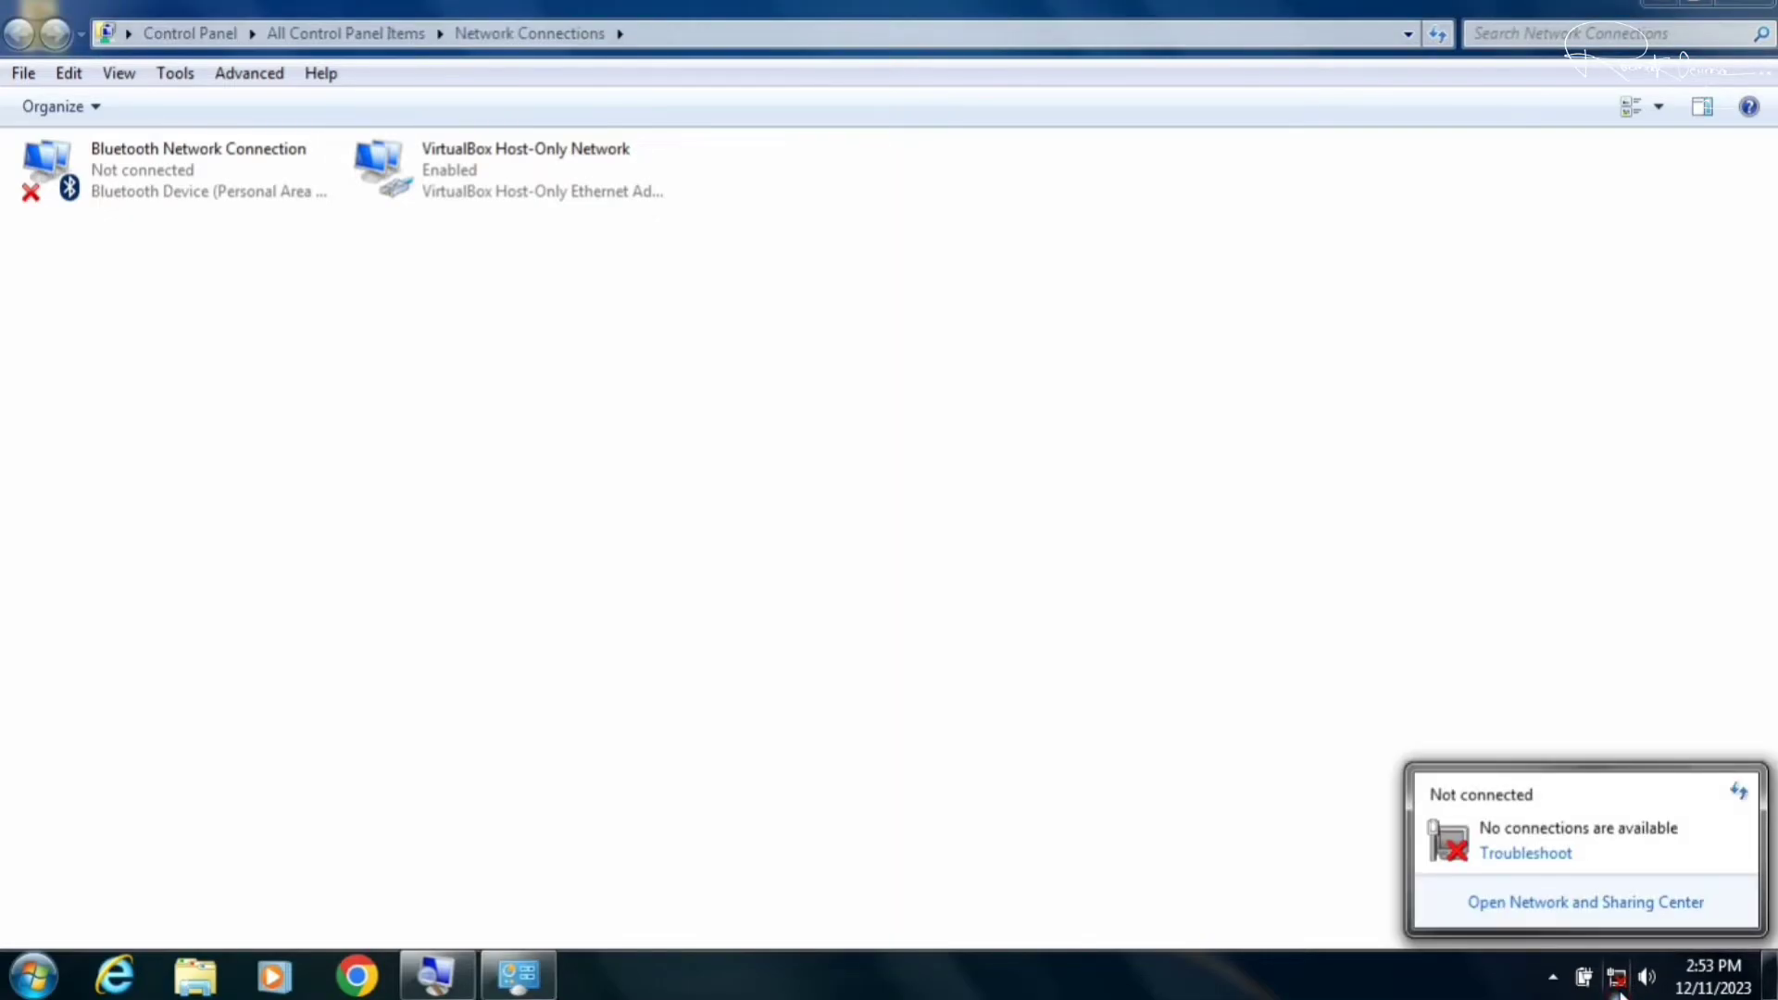
click(987, 270)
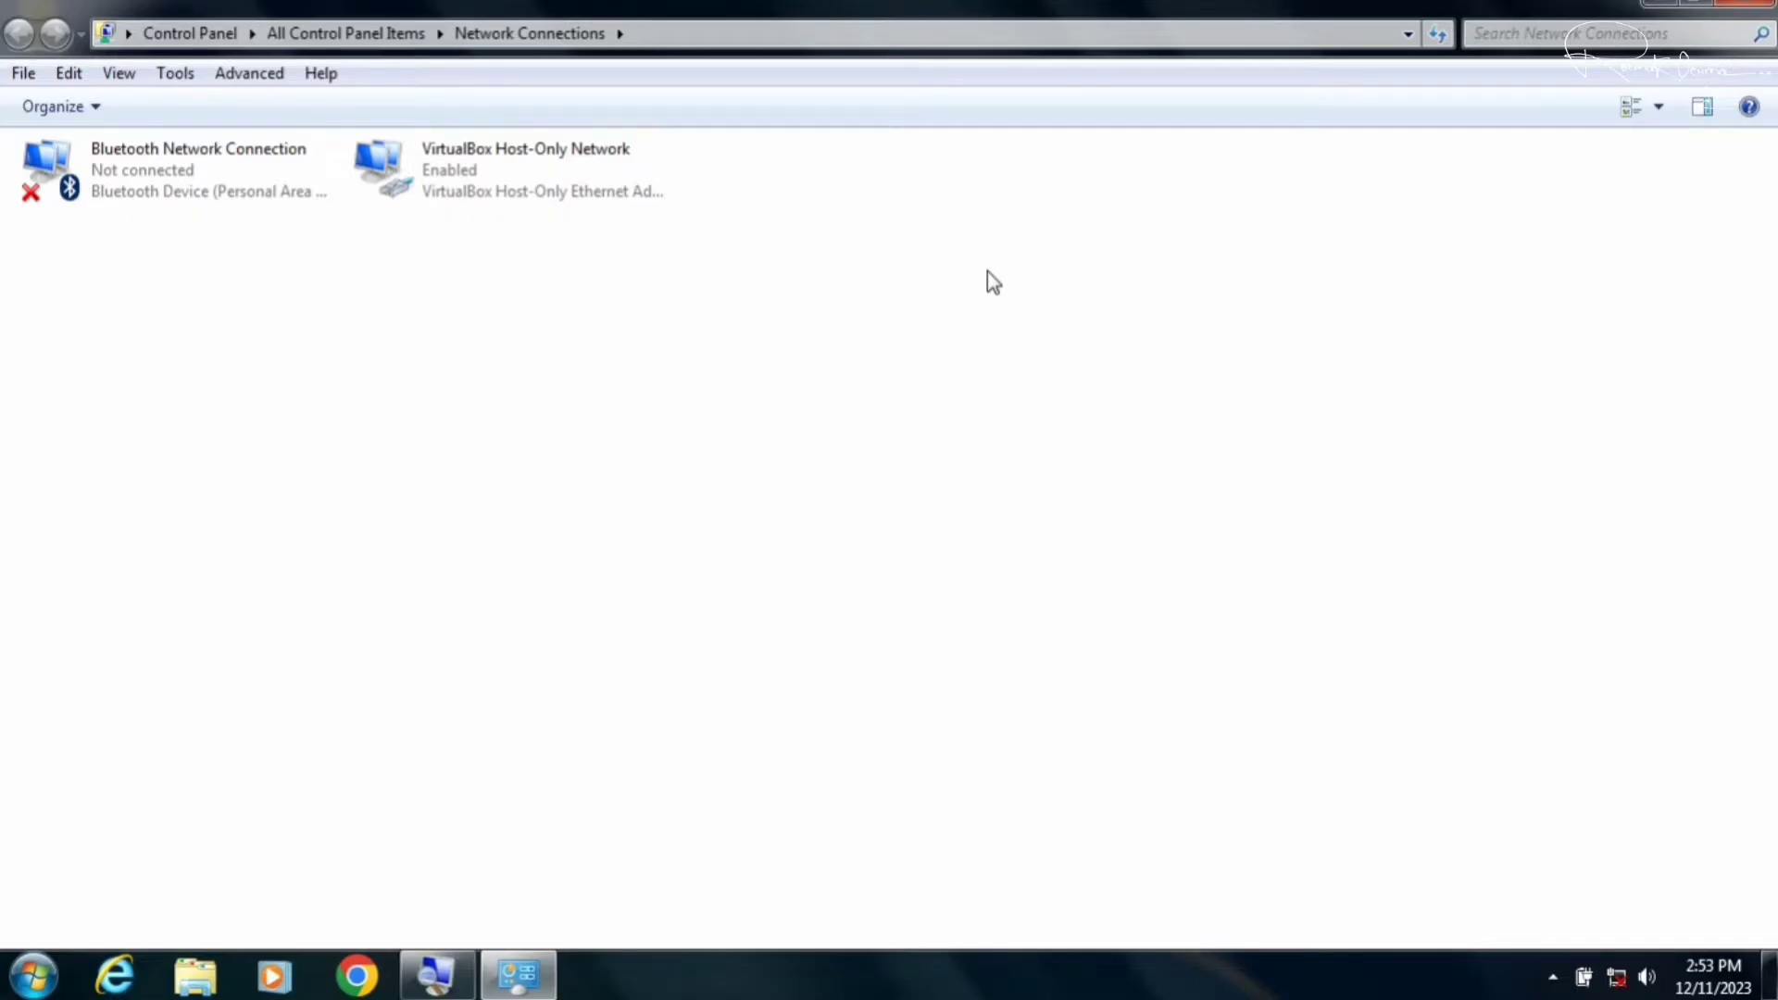
click(1745, 4)
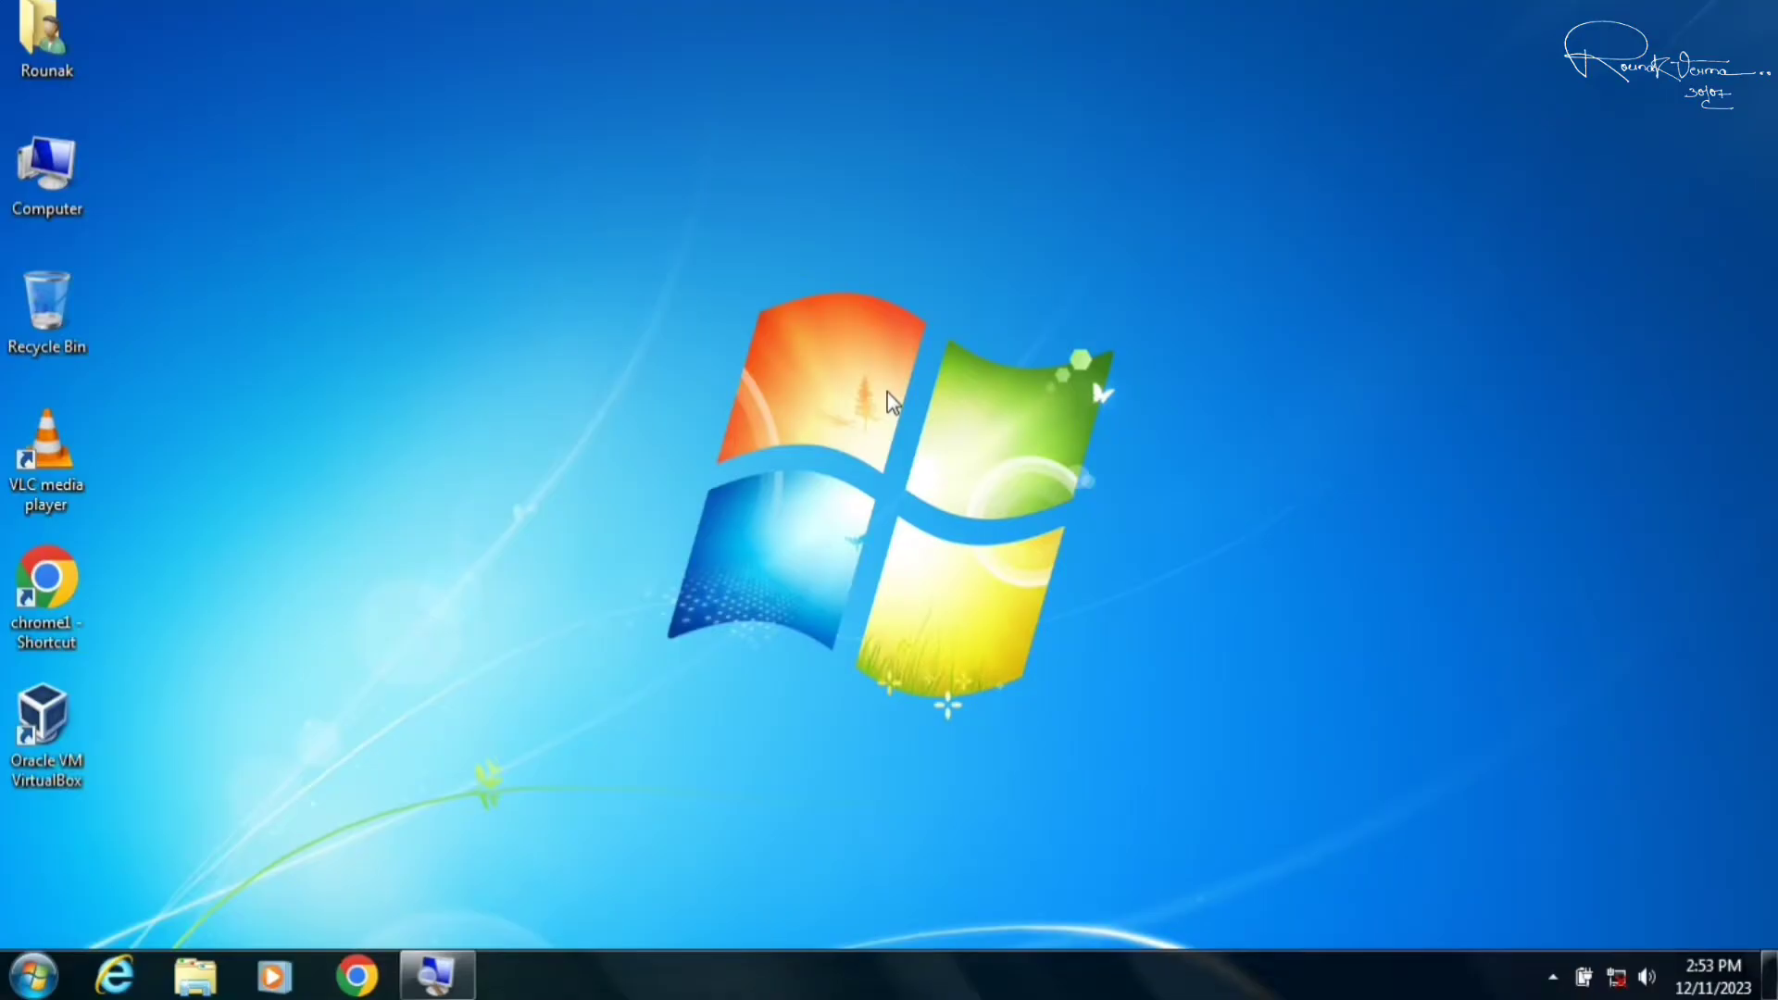
Step: Open a command prompt (cmd) as administrator and move its window toward the middle of the desktop
click(34, 975)
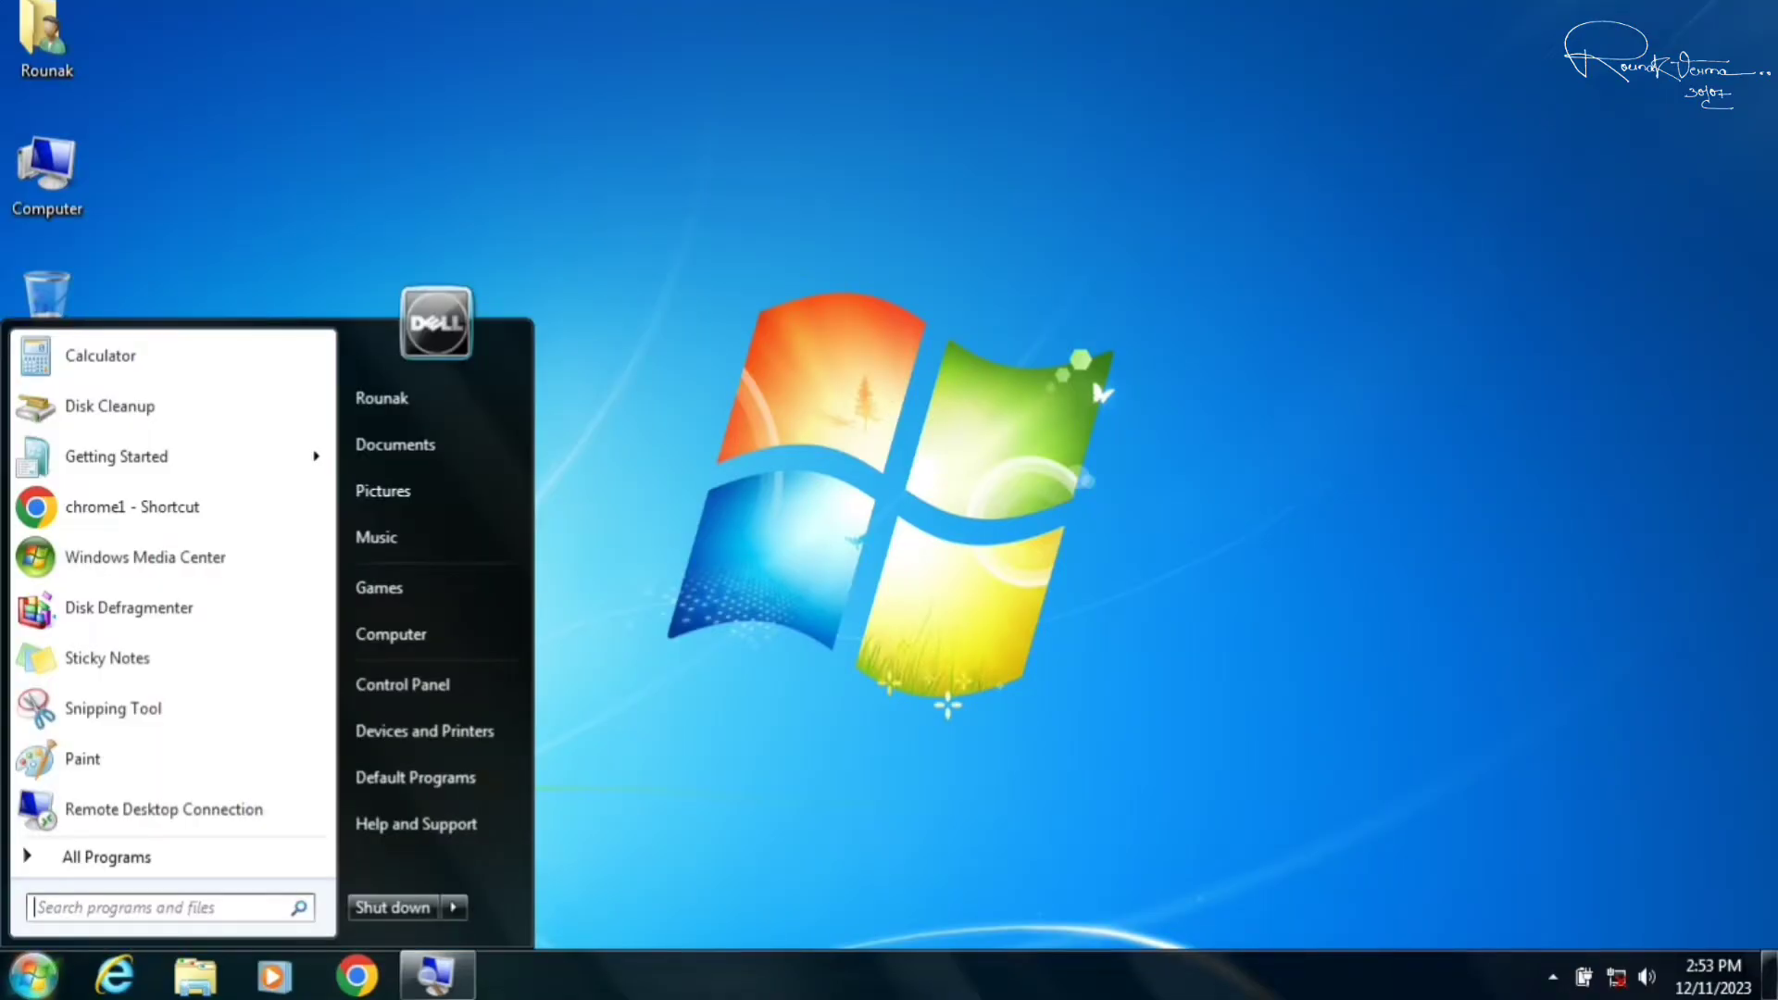
text(cmd)
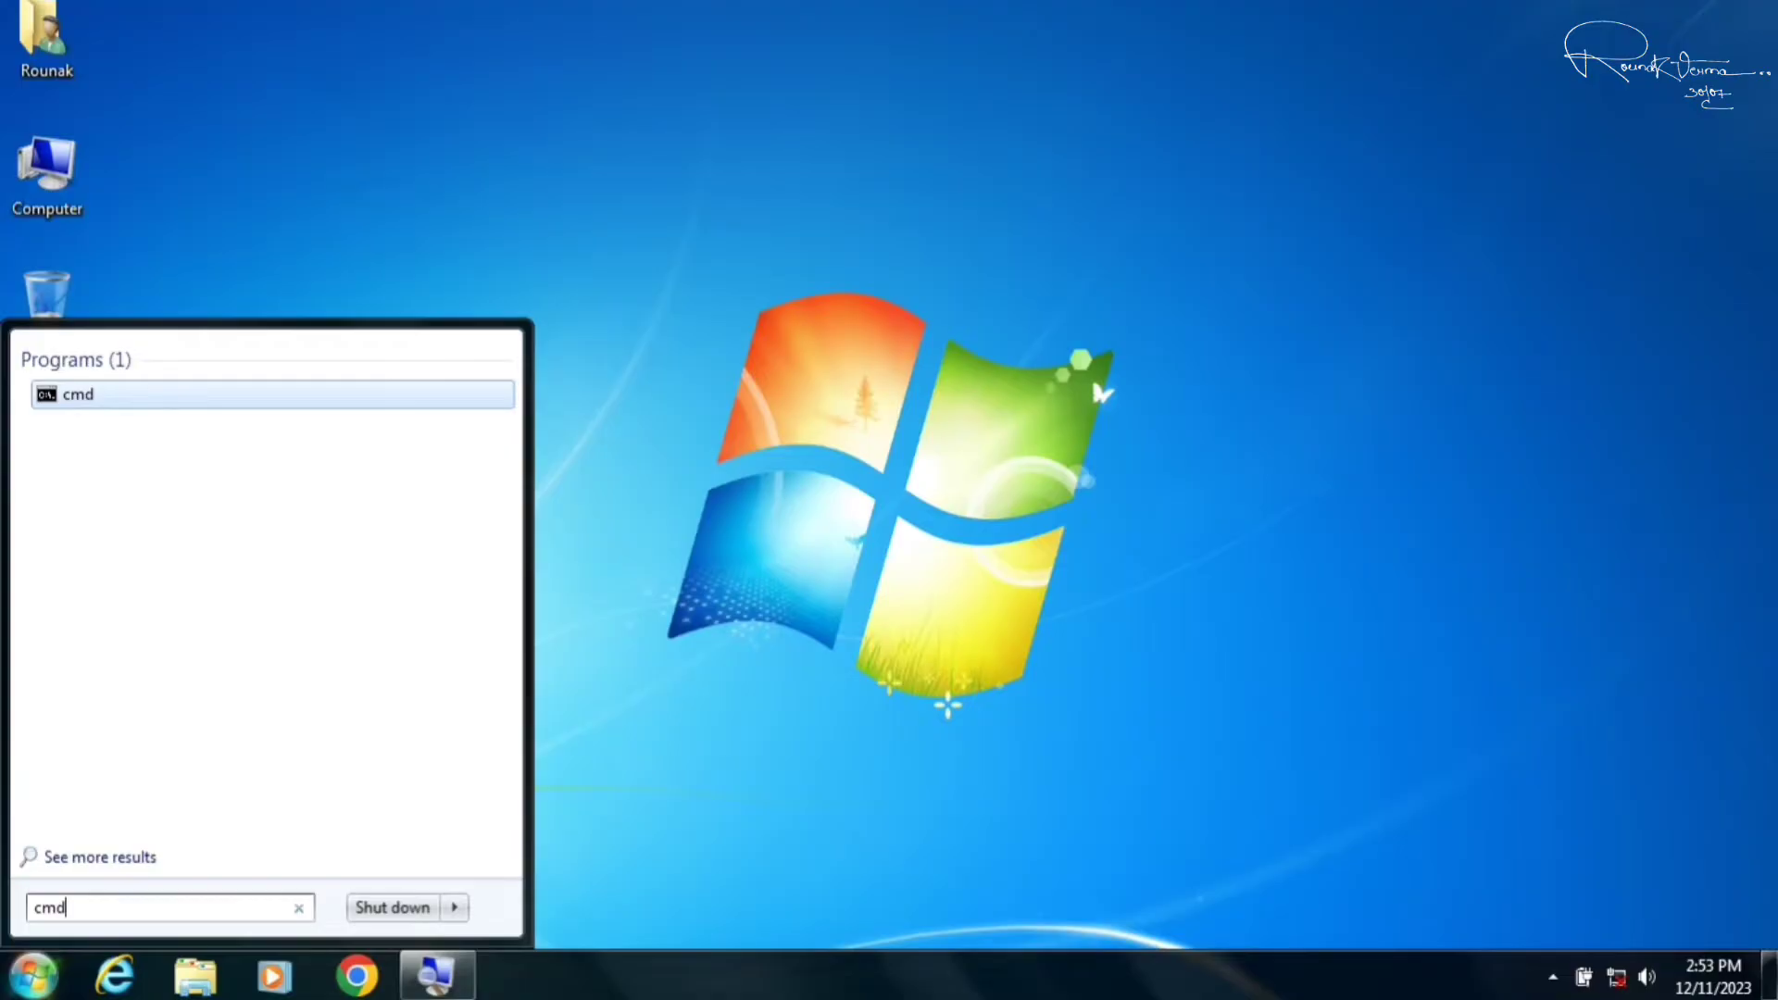
right_click(91, 409)
click(165, 452)
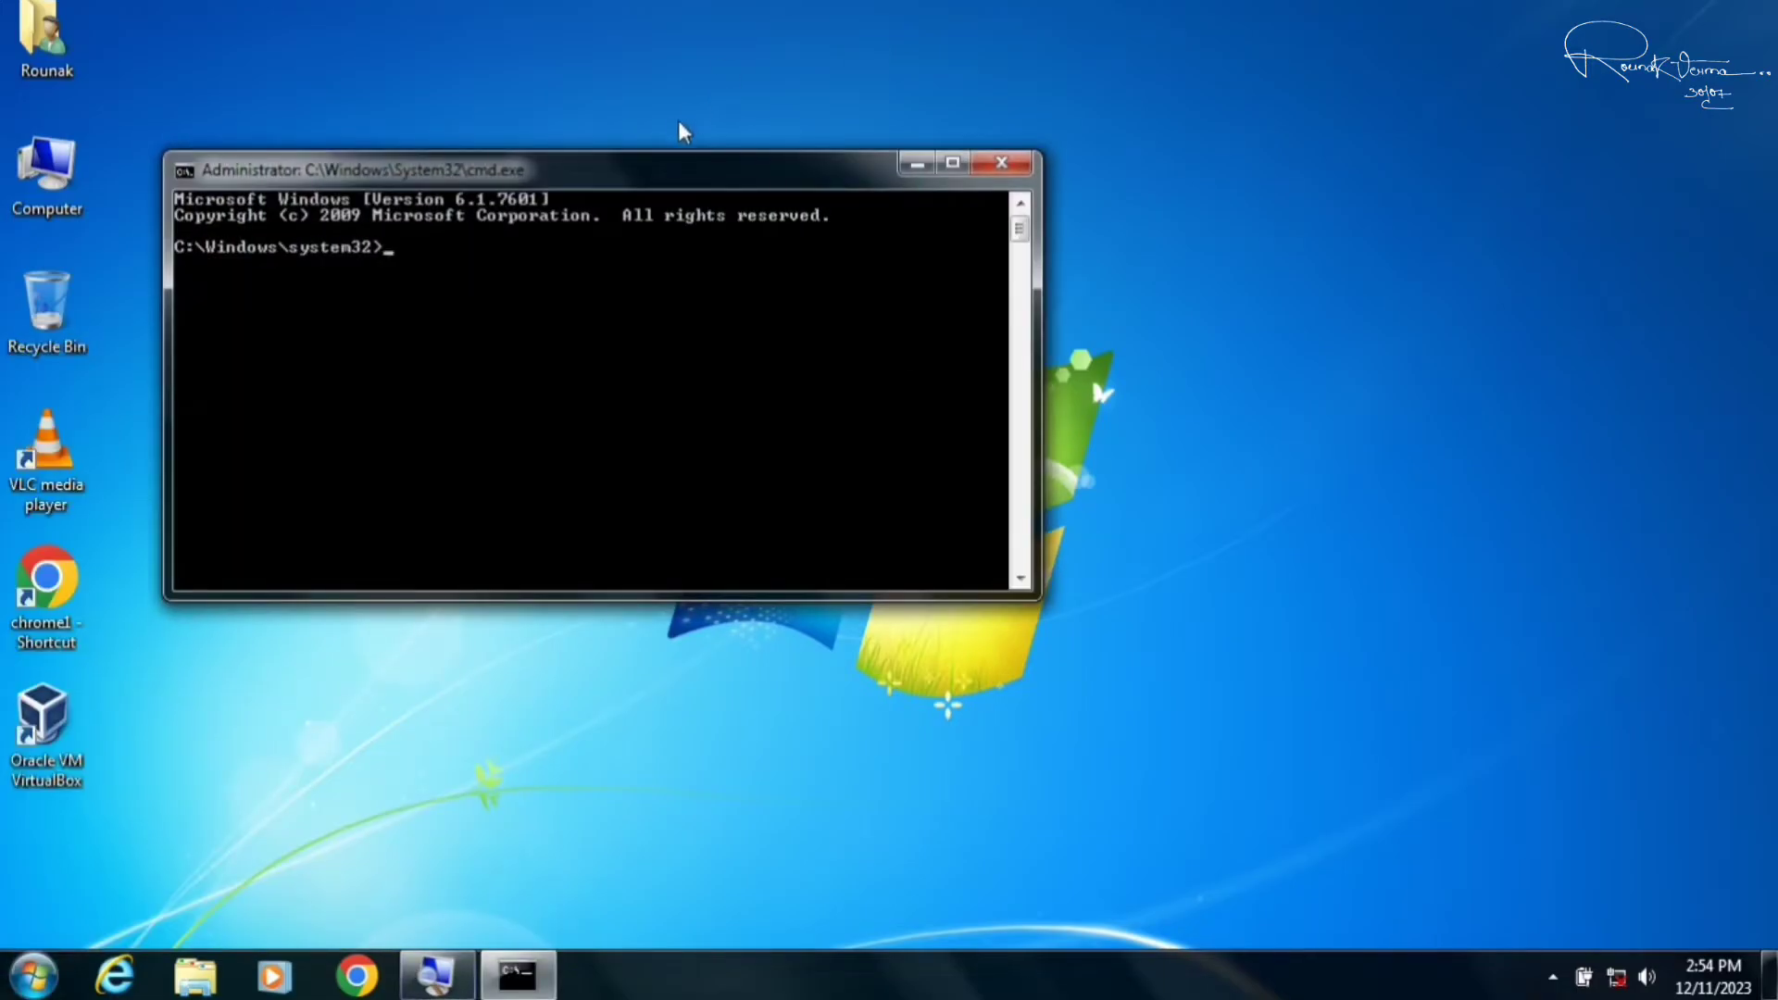
drag(629, 182, 945, 207)
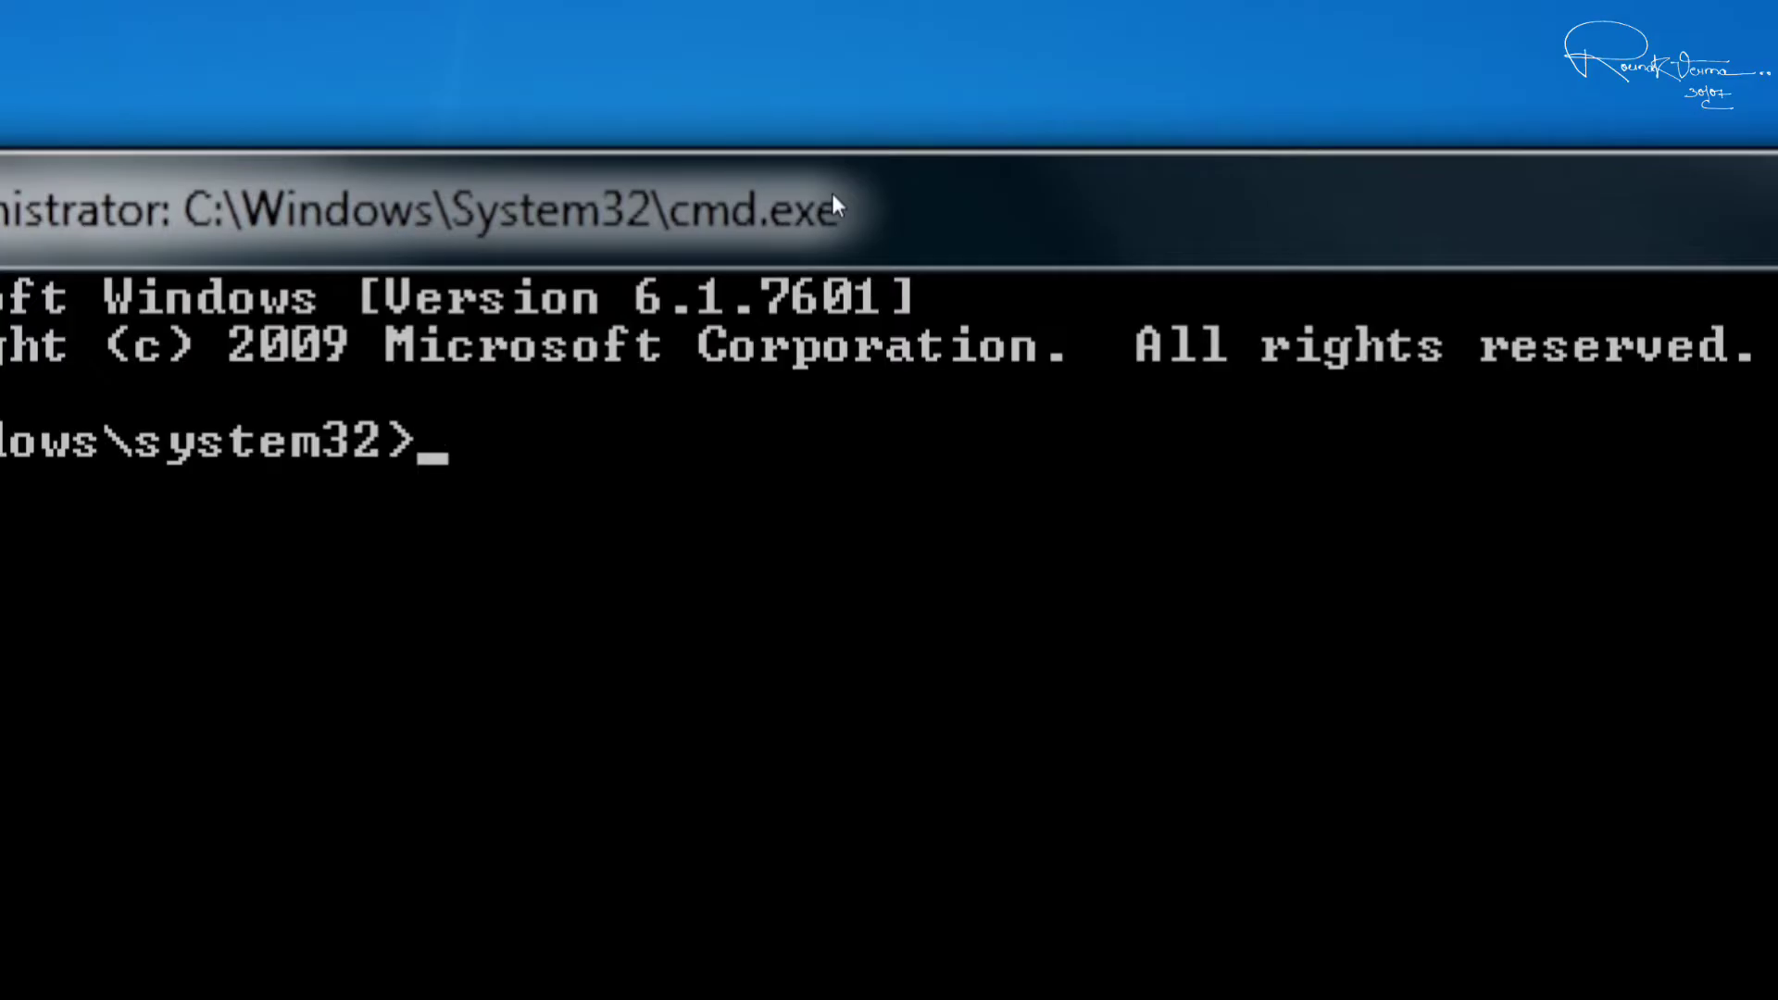
Step: Ping the loopback address continuously with "ping 127.1.1.1 -t", and close the command prompt
text(ping)
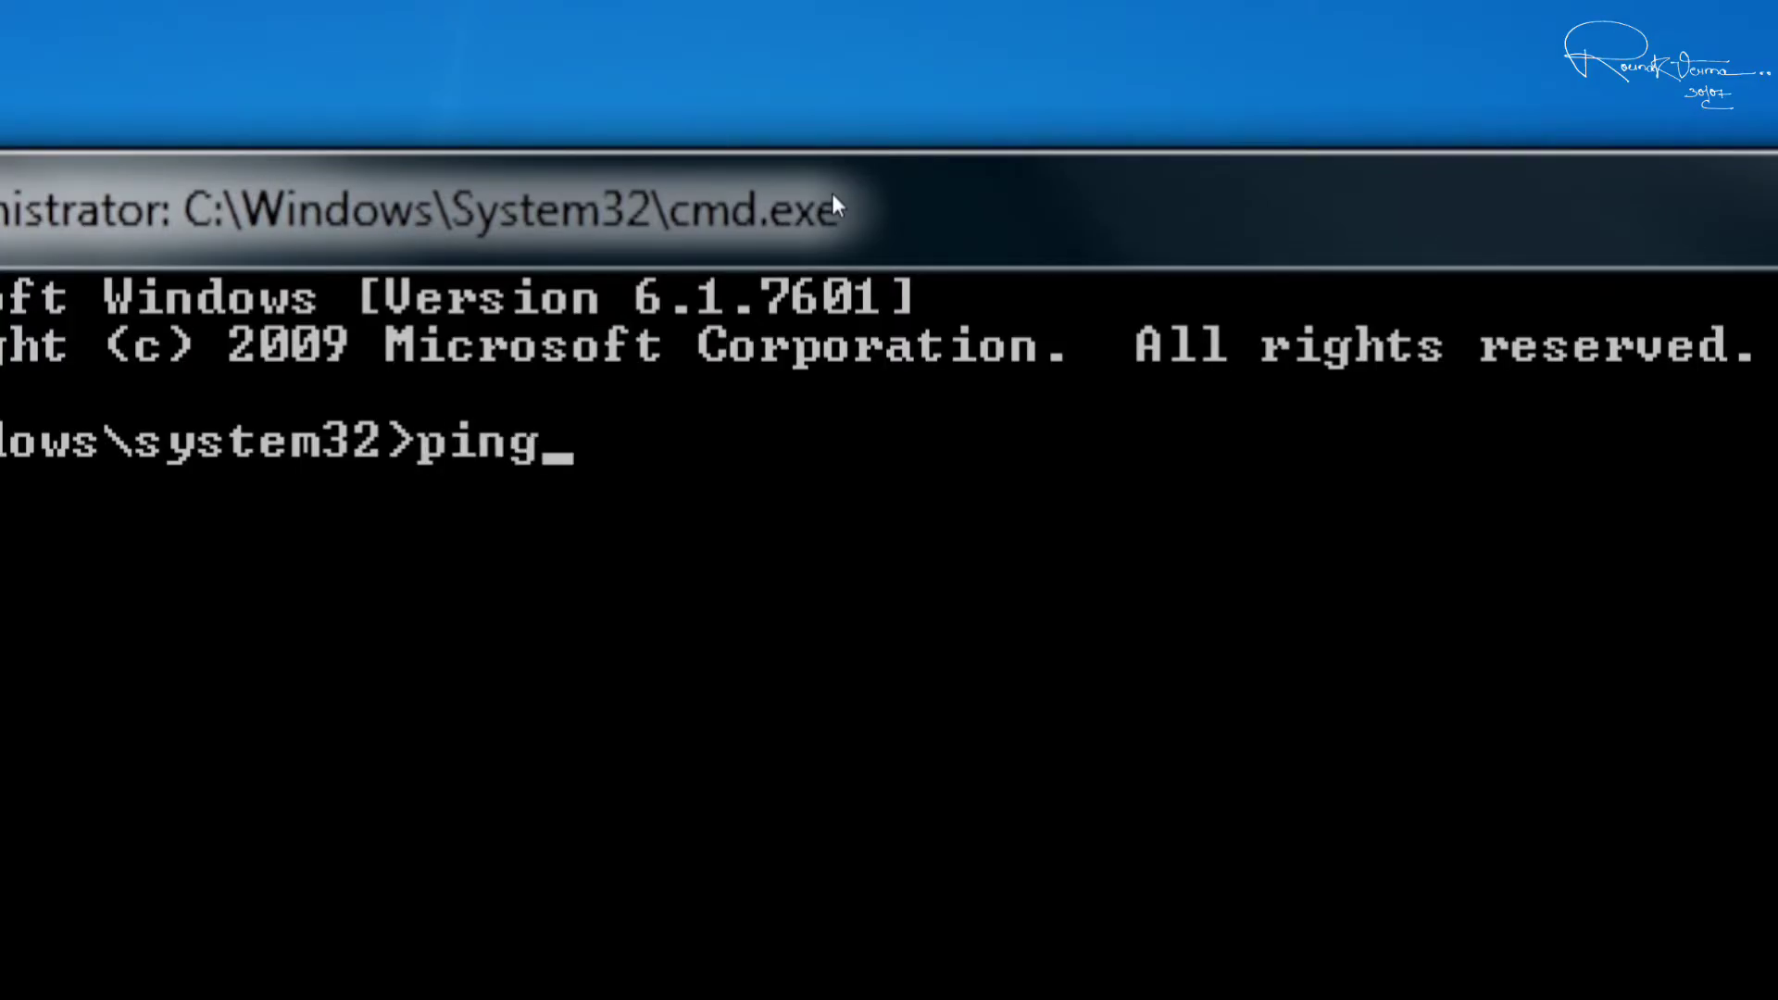
text( 127)
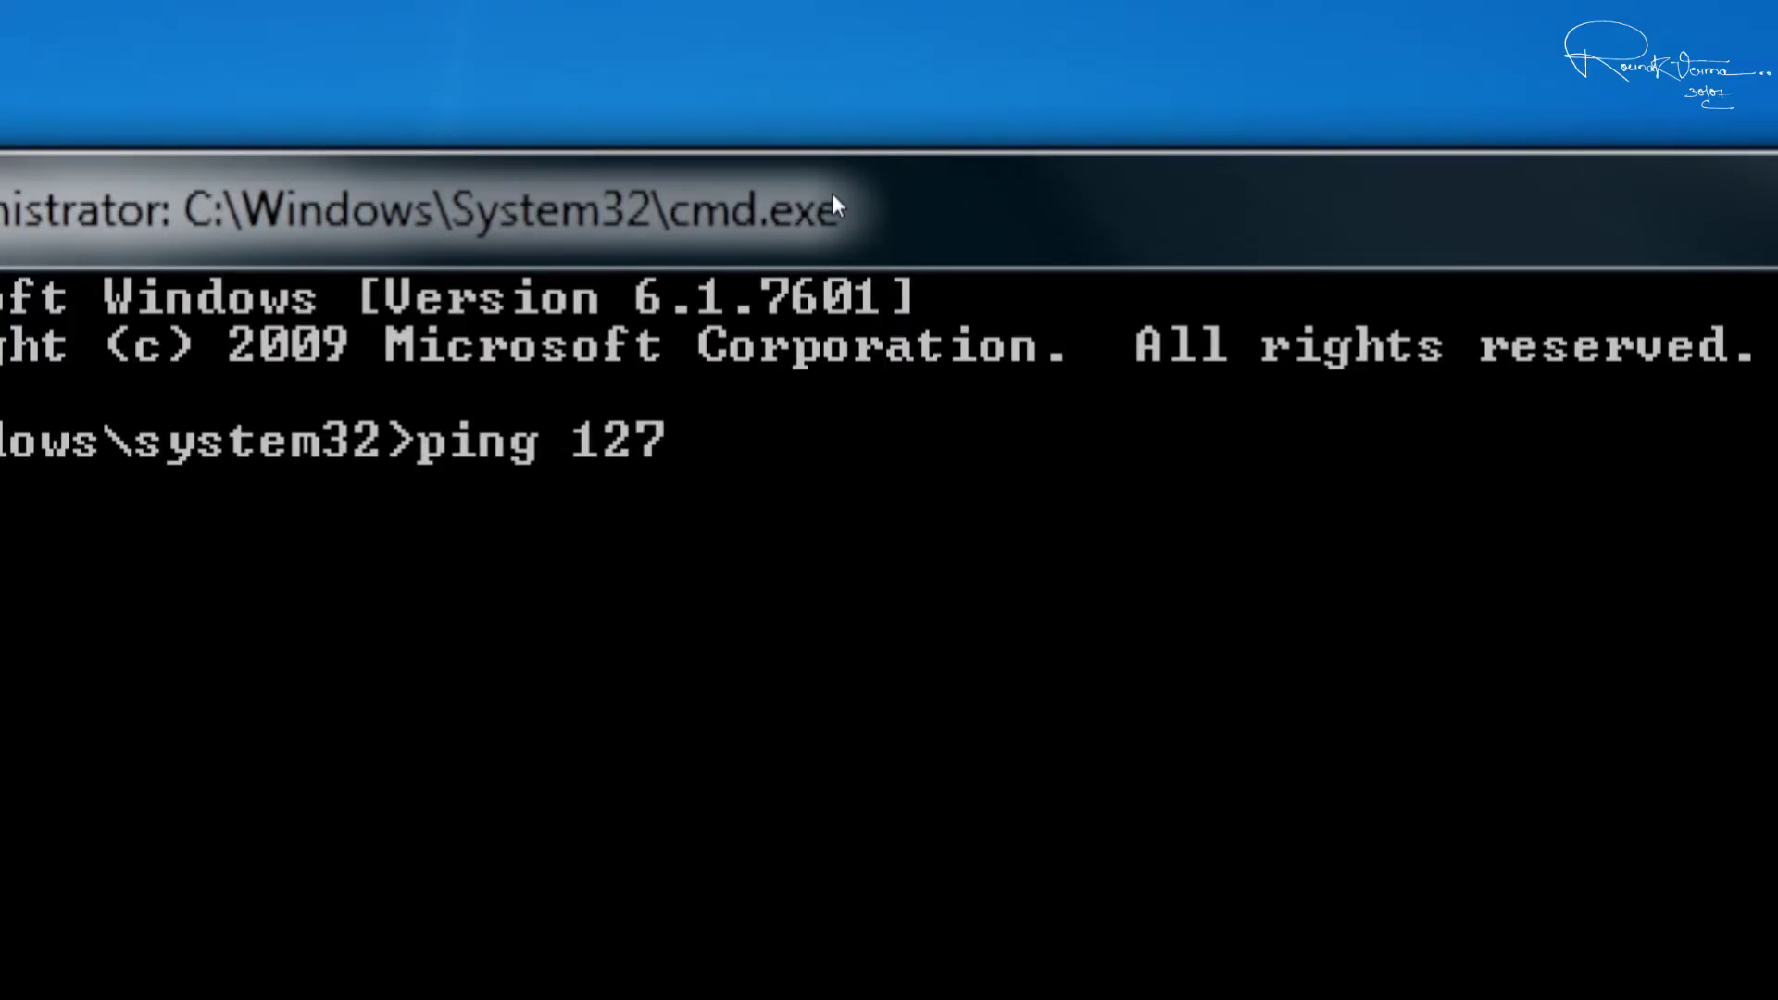
text(.1.1.1)
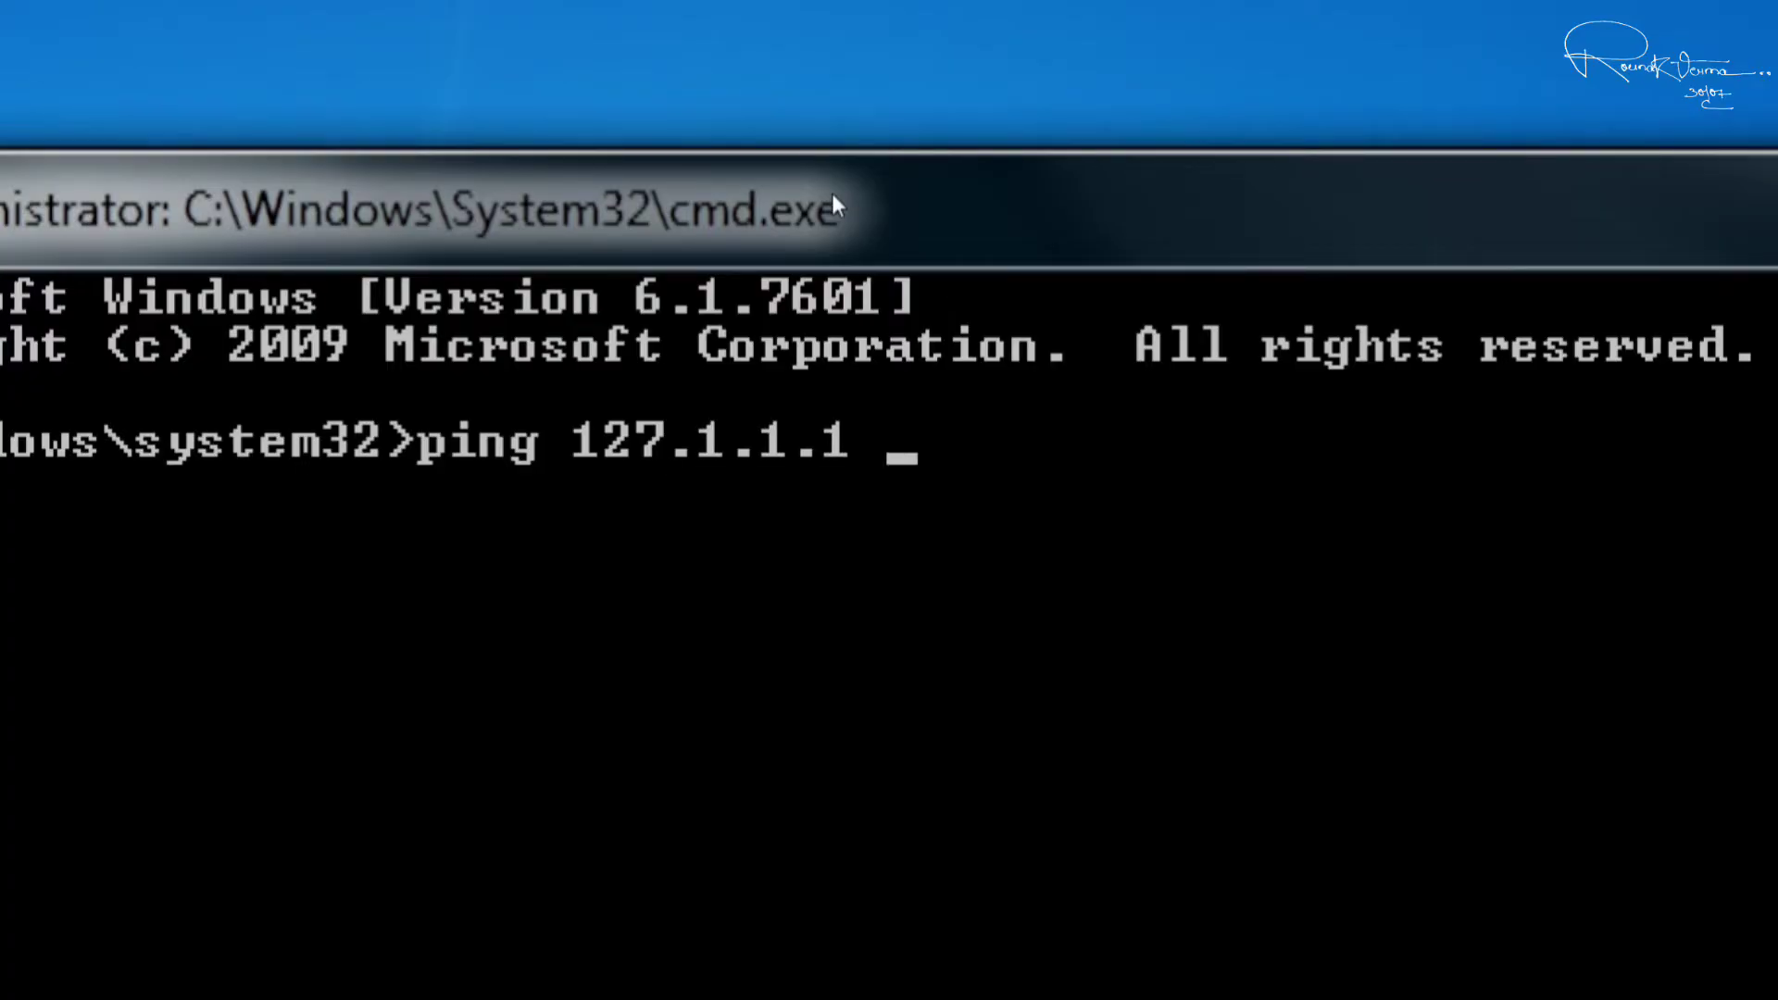
text( -t)
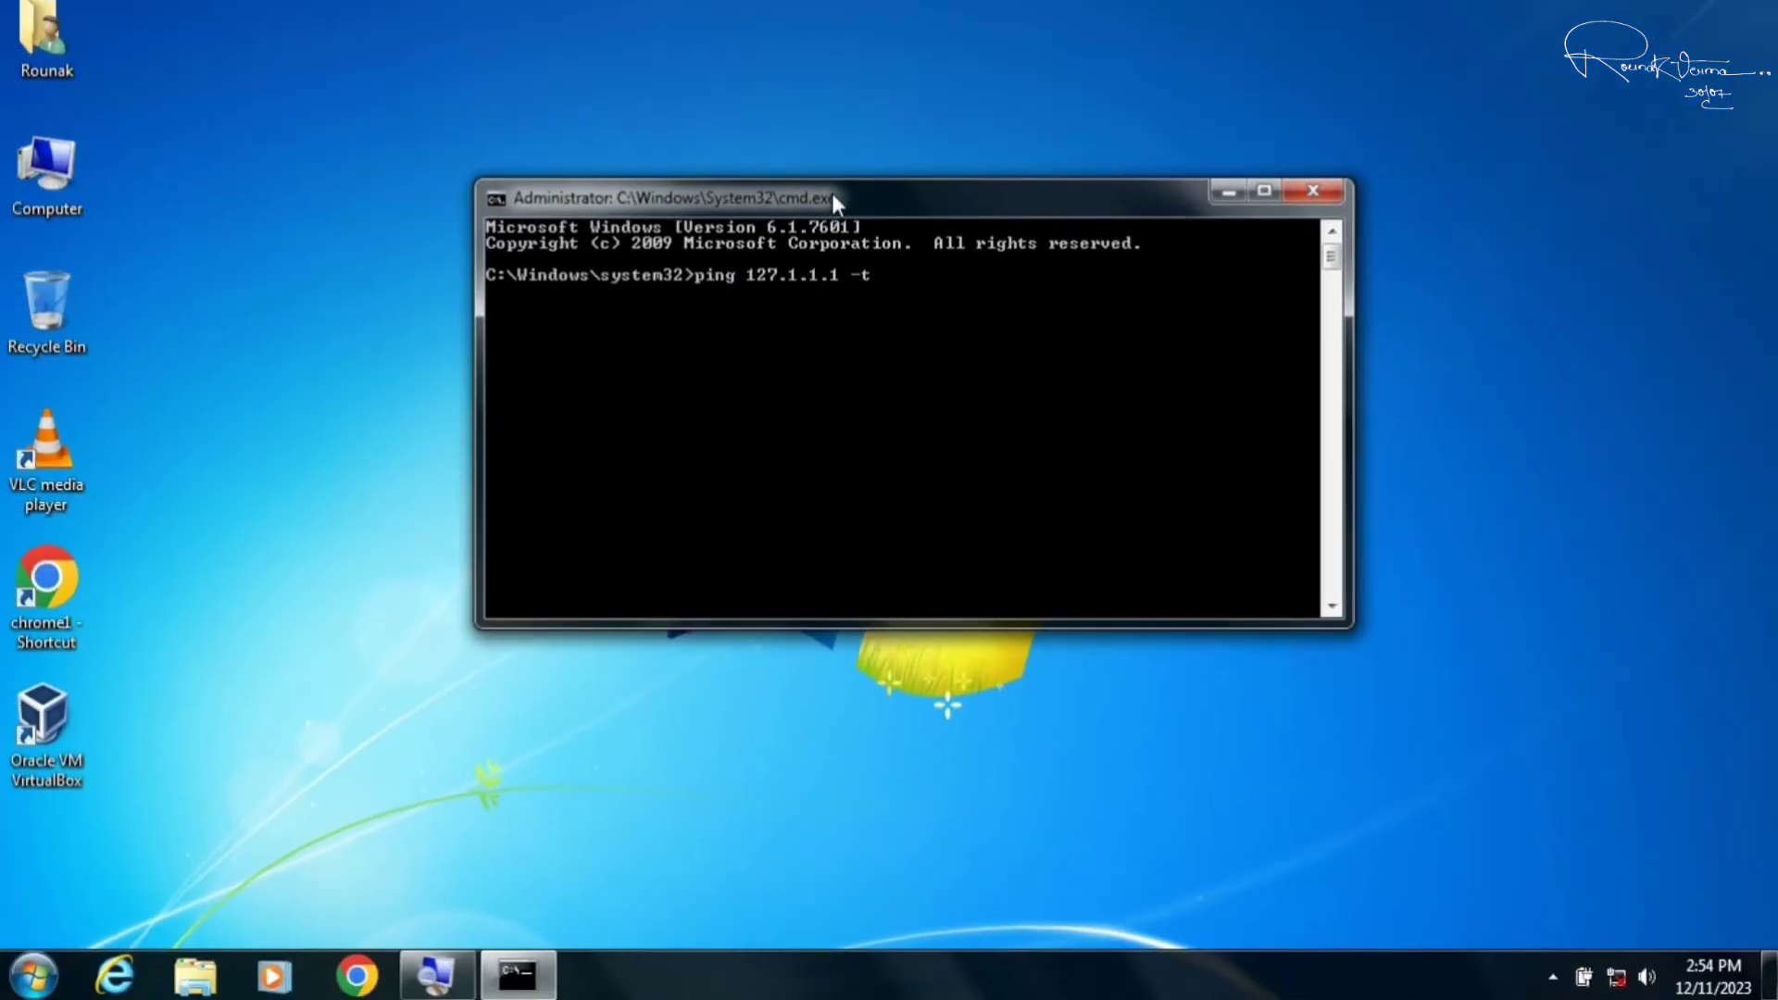
key(Return)
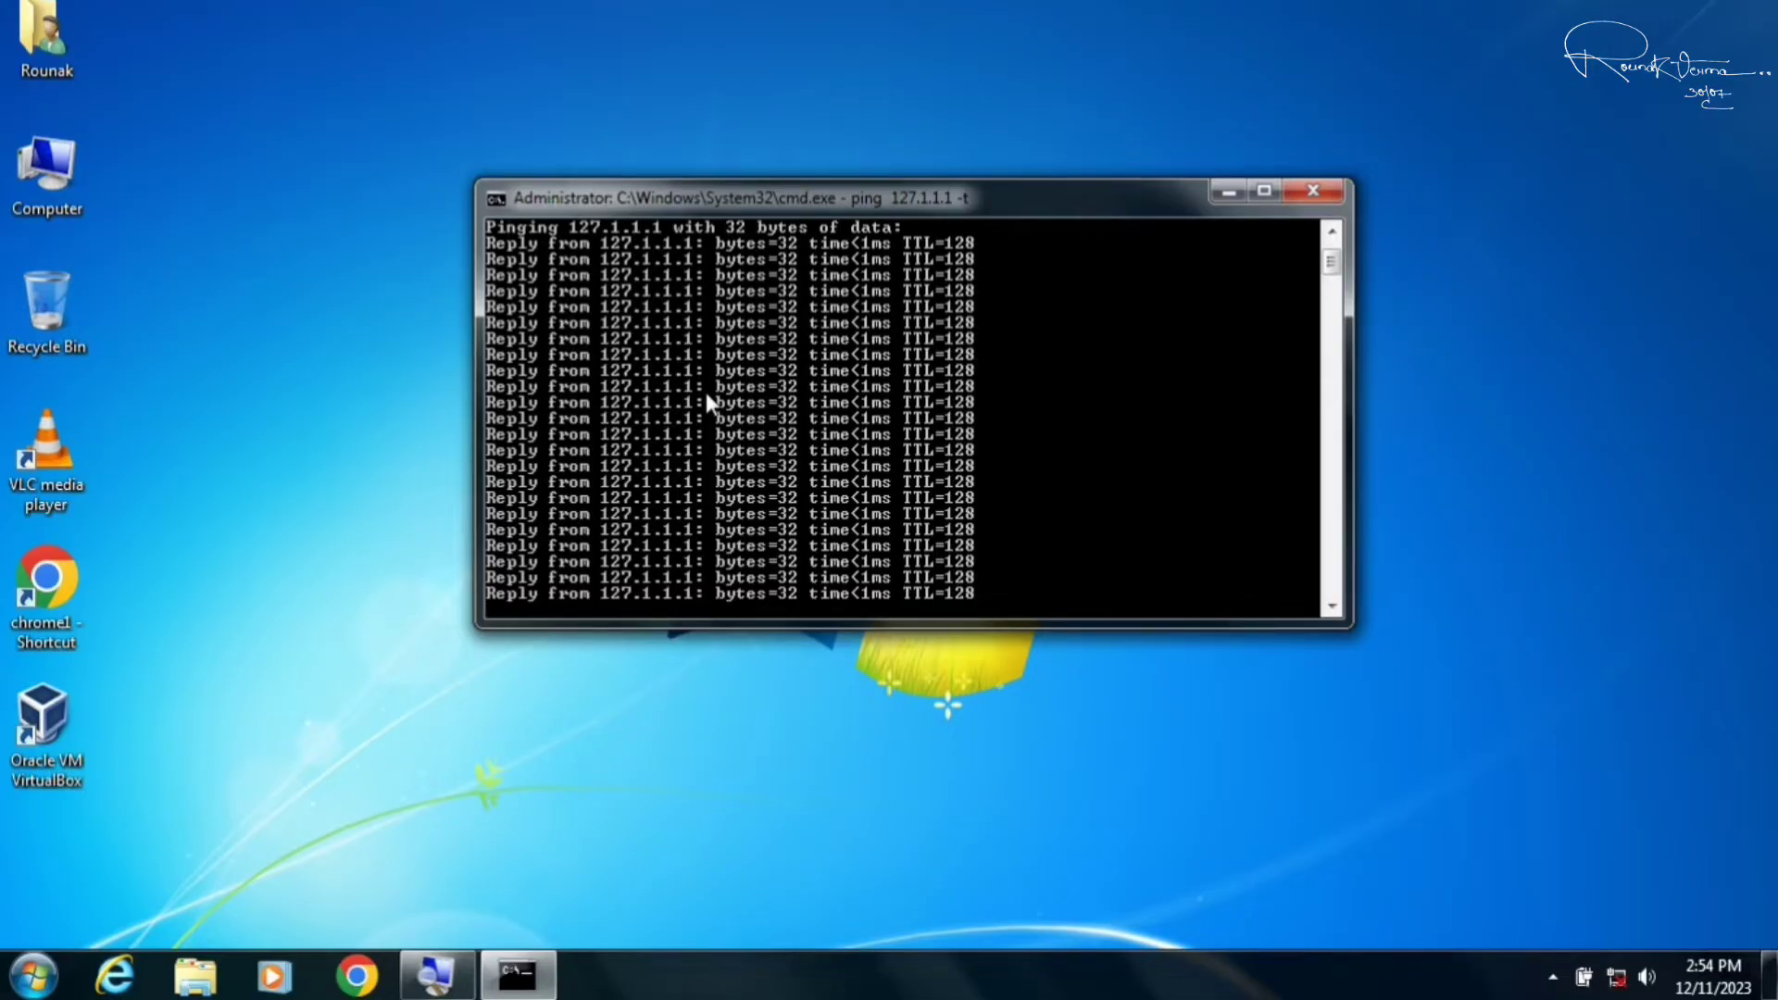
click(1320, 192)
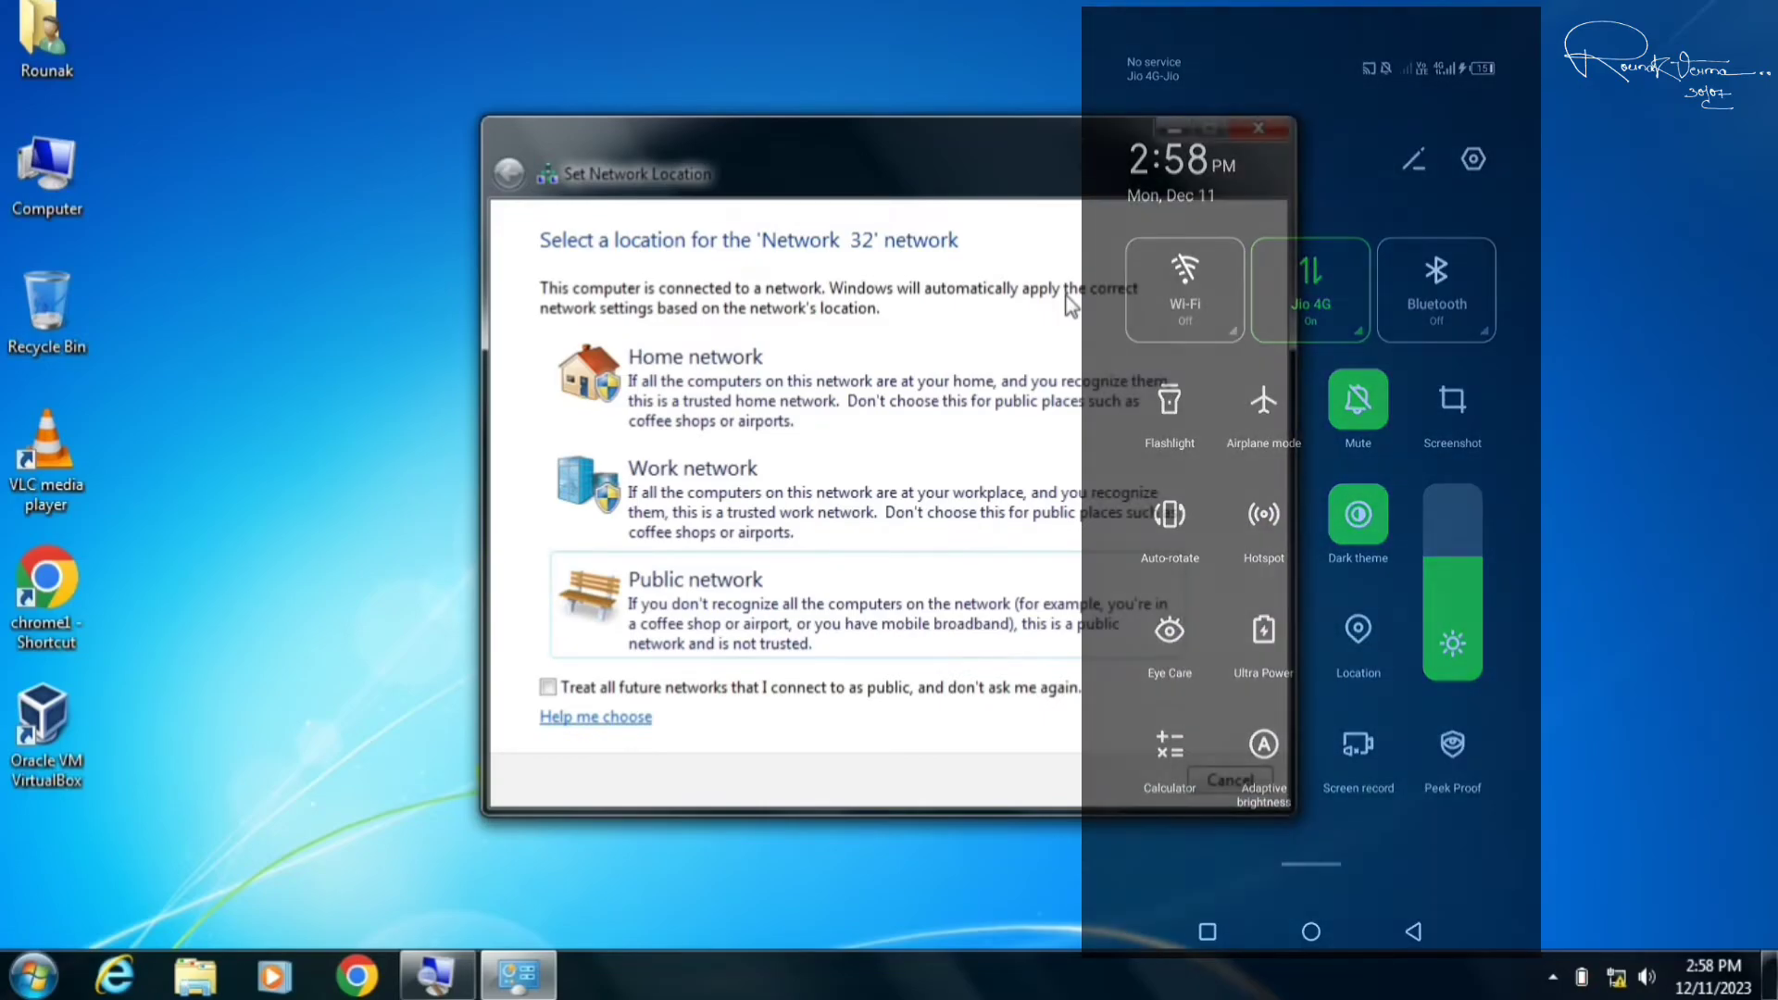
Step: Dismiss the Set Network Location prompt without choosing a location, and search Google in Chrome for "driverpack solution"
click(1281, 130)
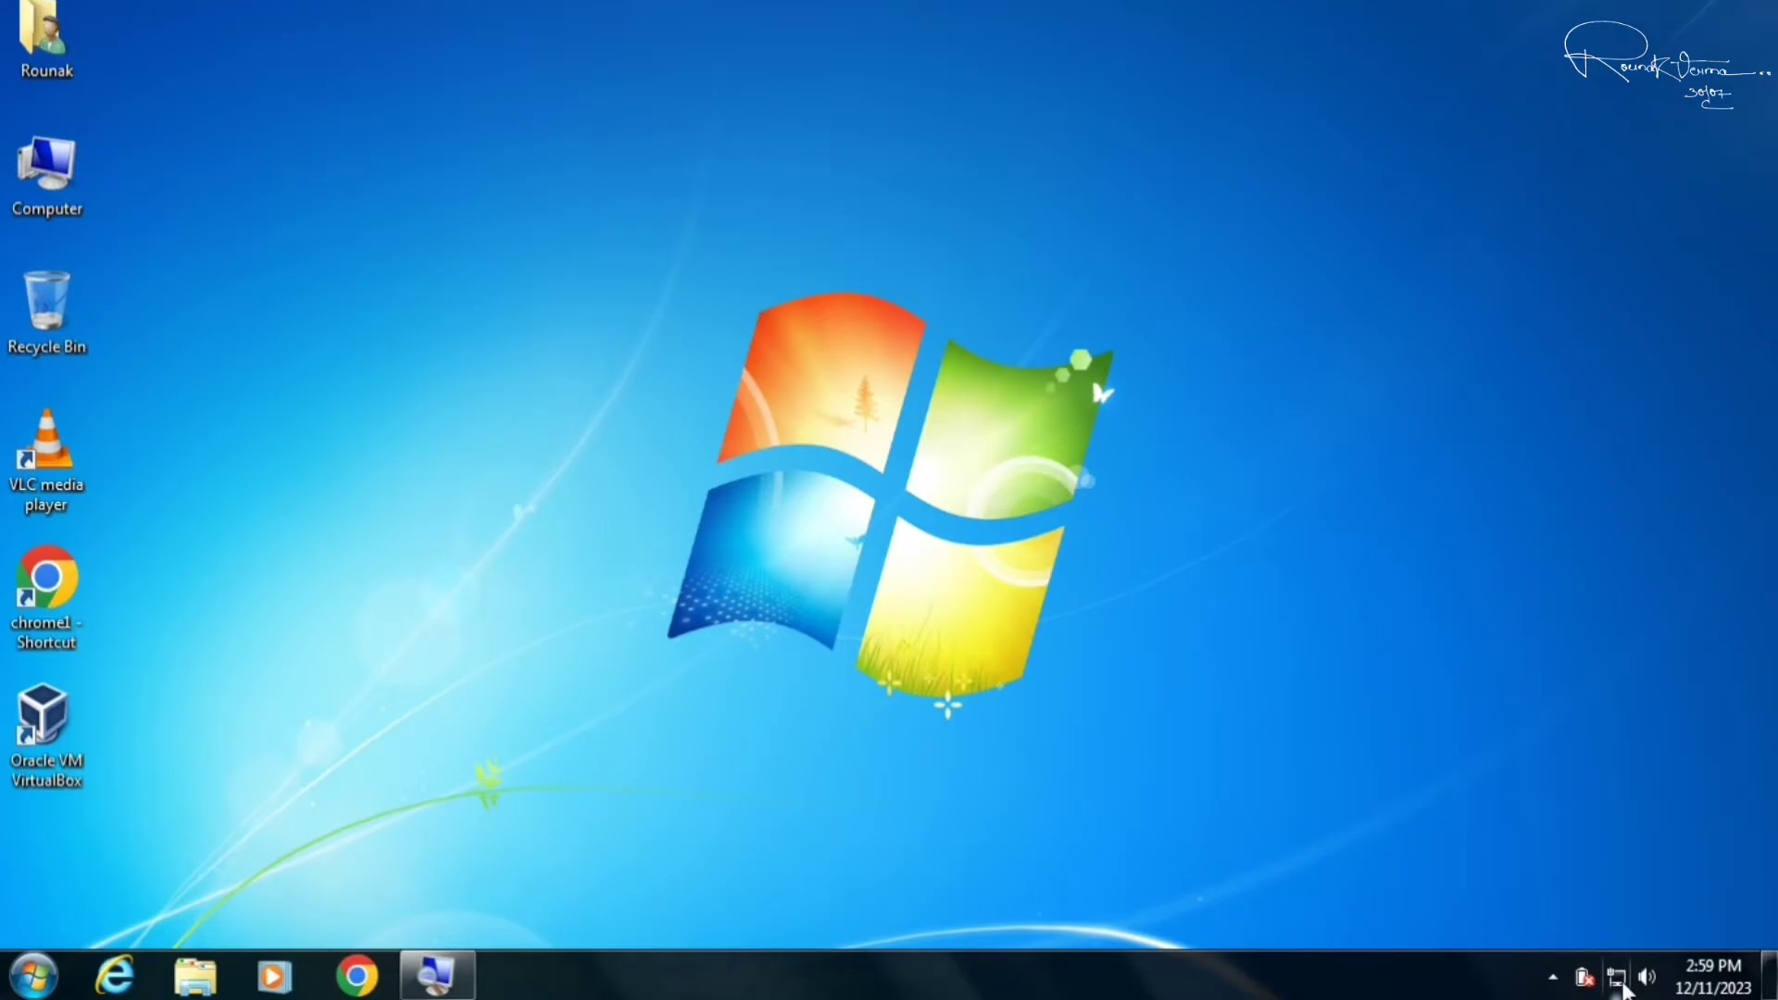
double_click(40, 590)
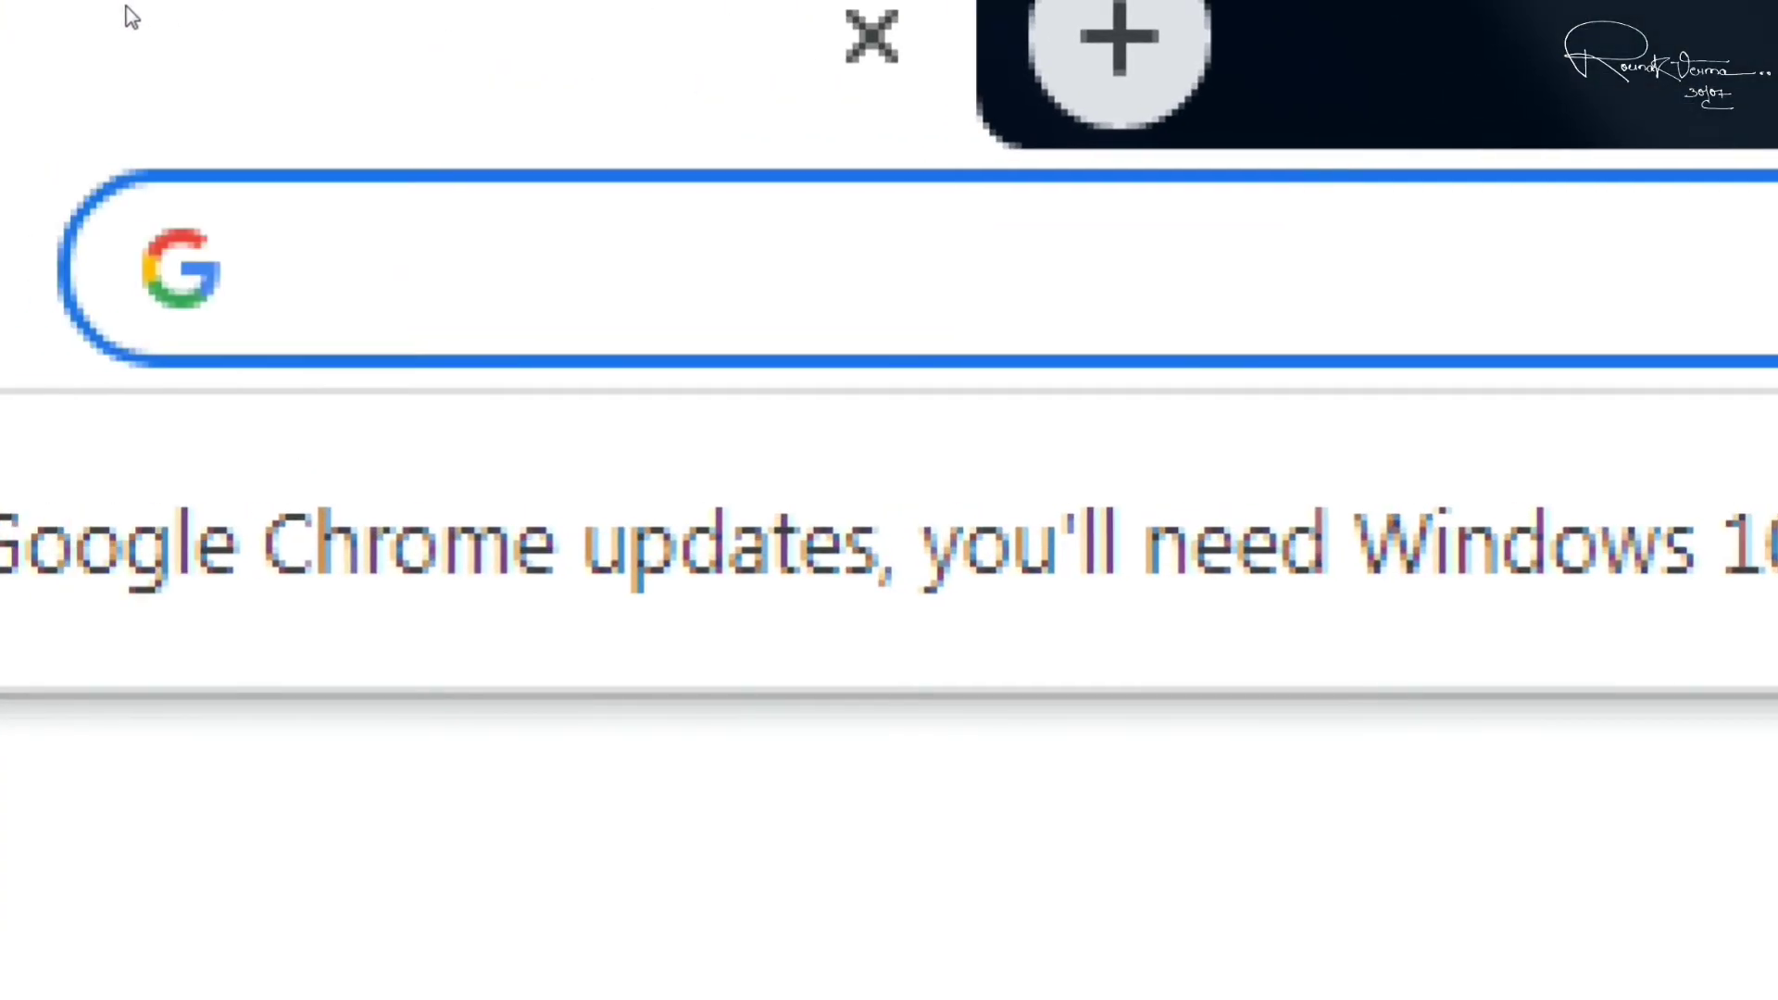
text(d)
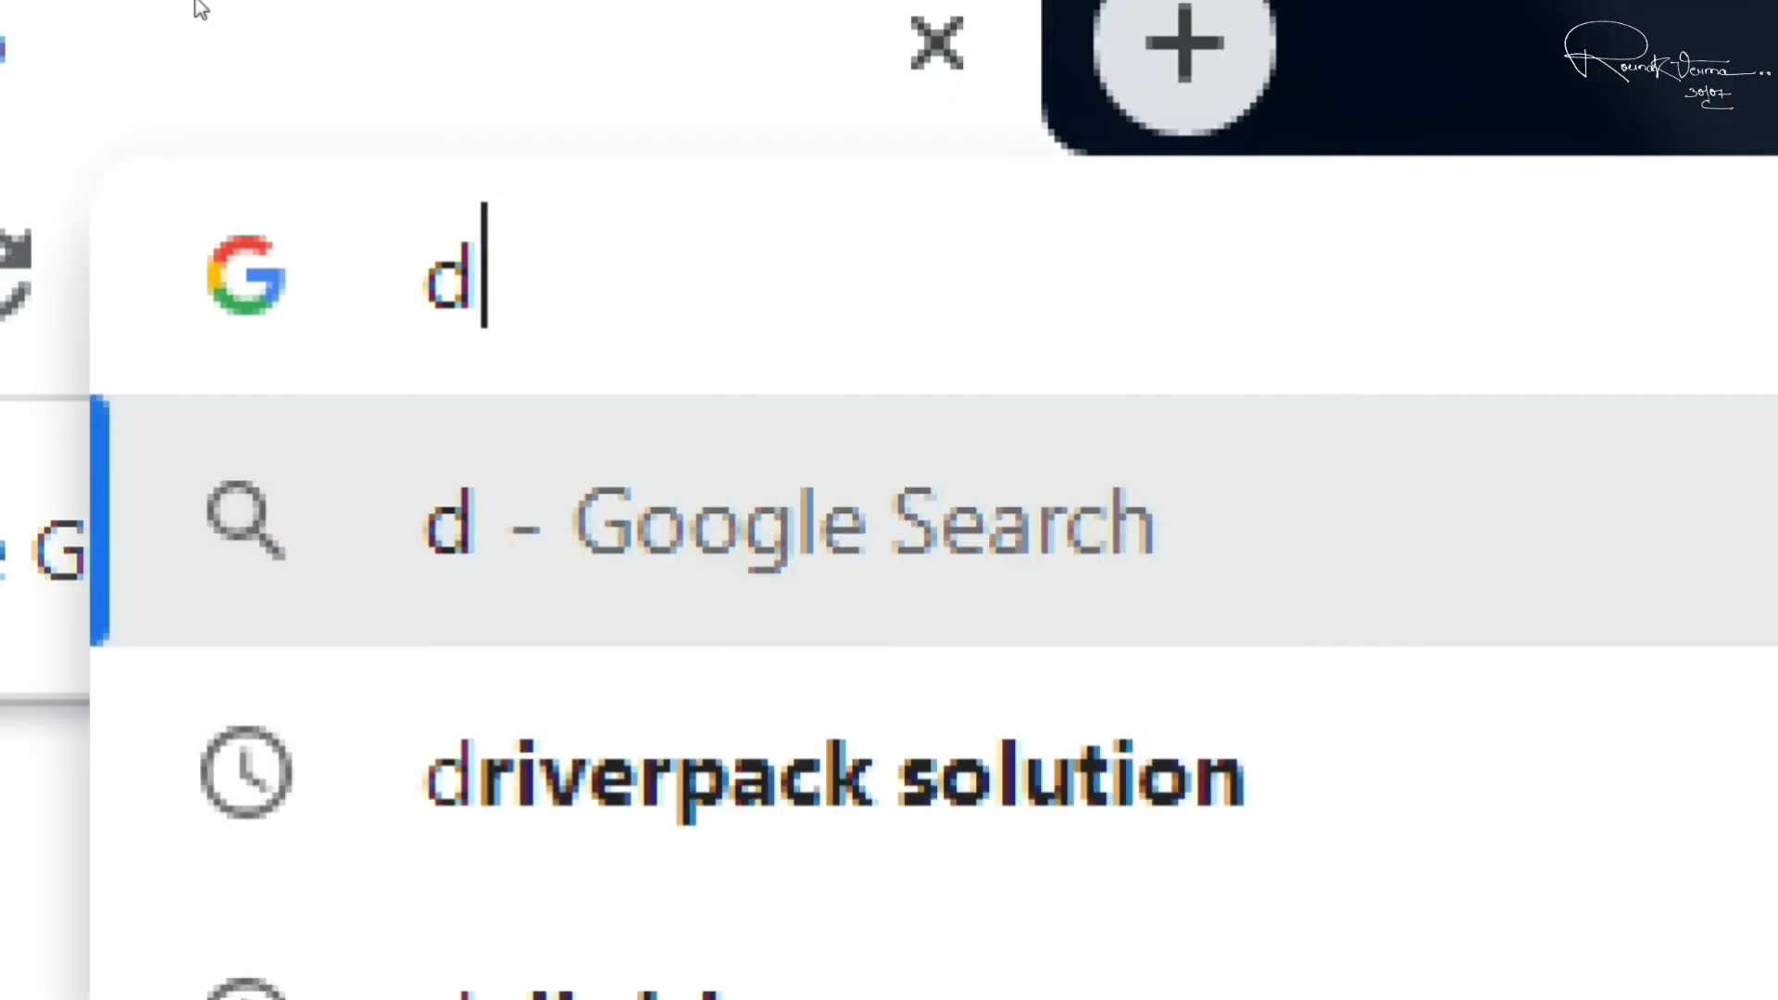
text(riverpack soul)
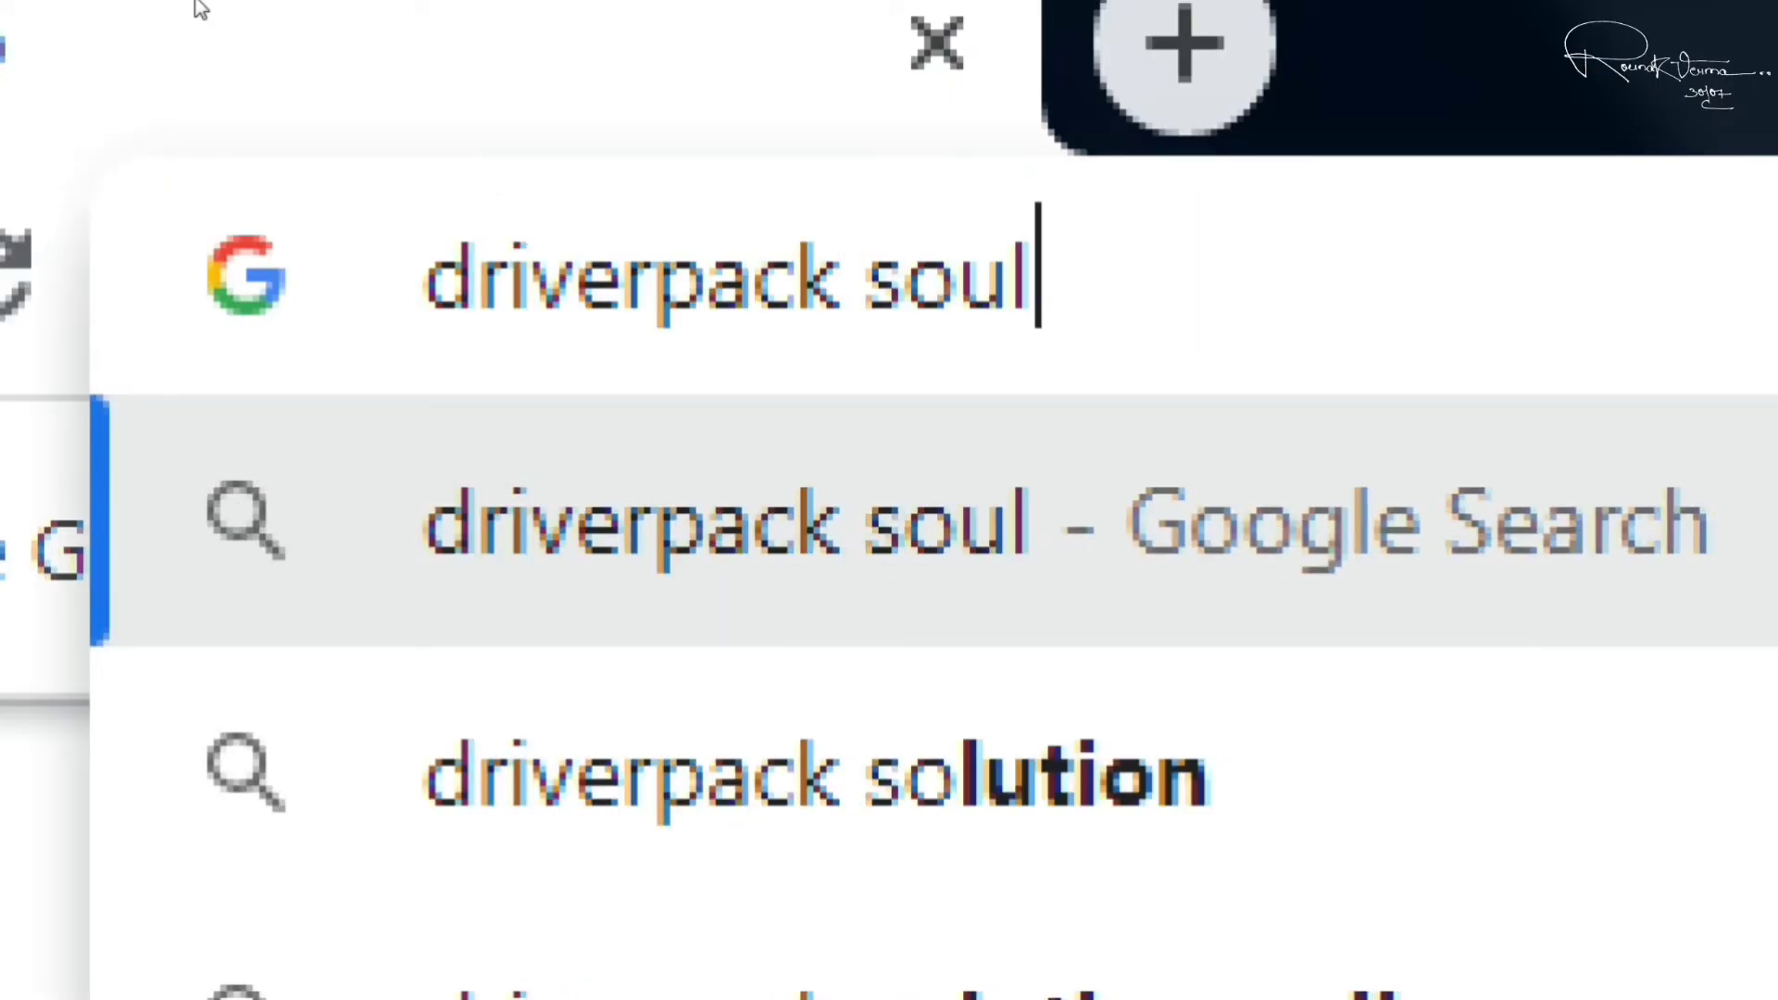
key(BackSpace)
text(lution)
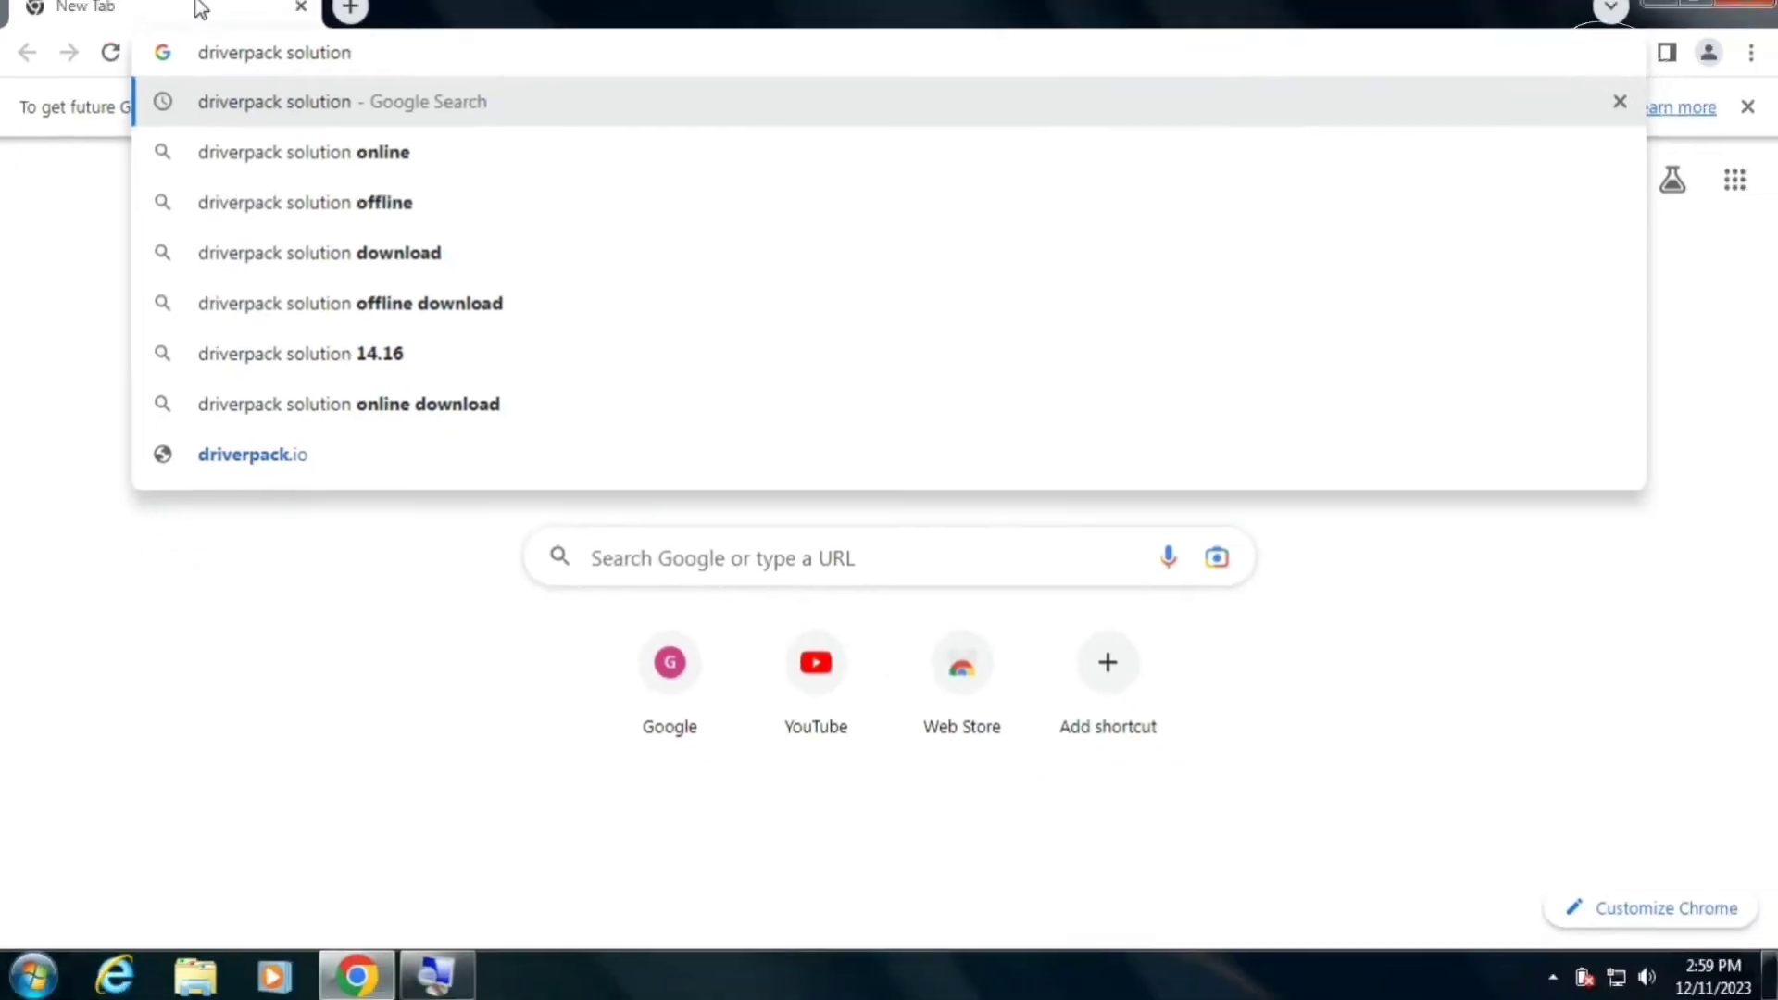
key(Return)
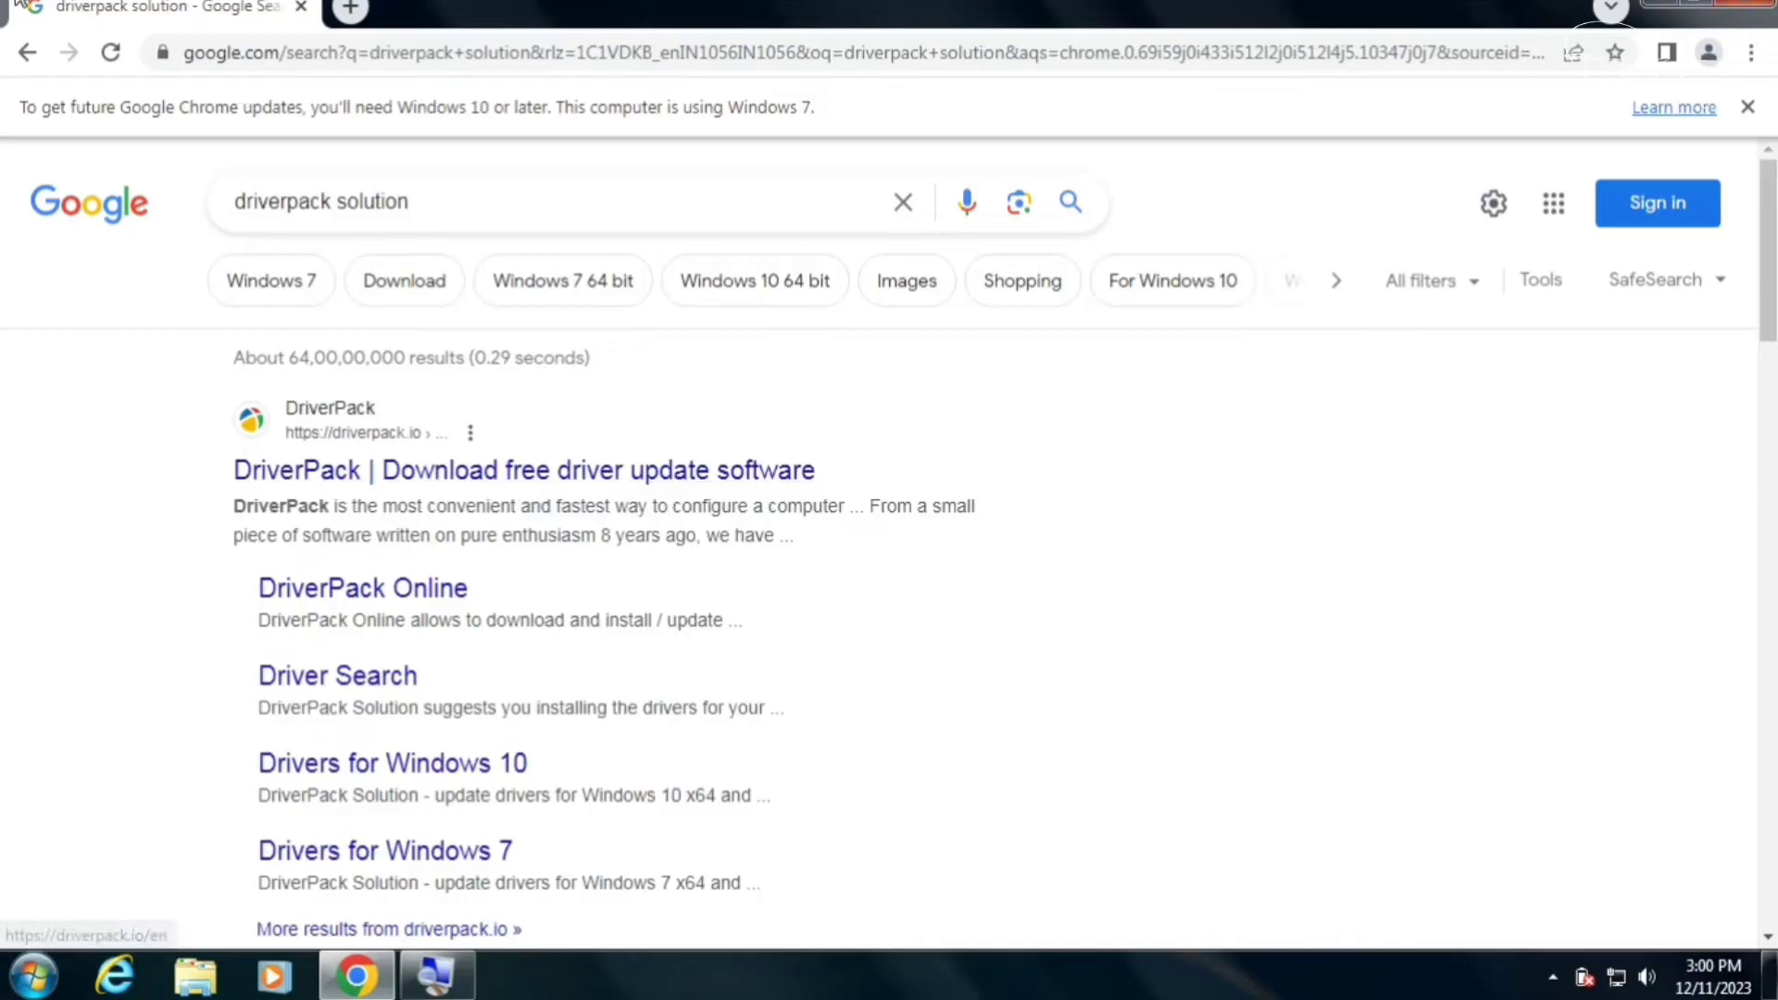
Step: Leave the DriverPack search results and return to the new tab page for a new web search
click(27, 52)
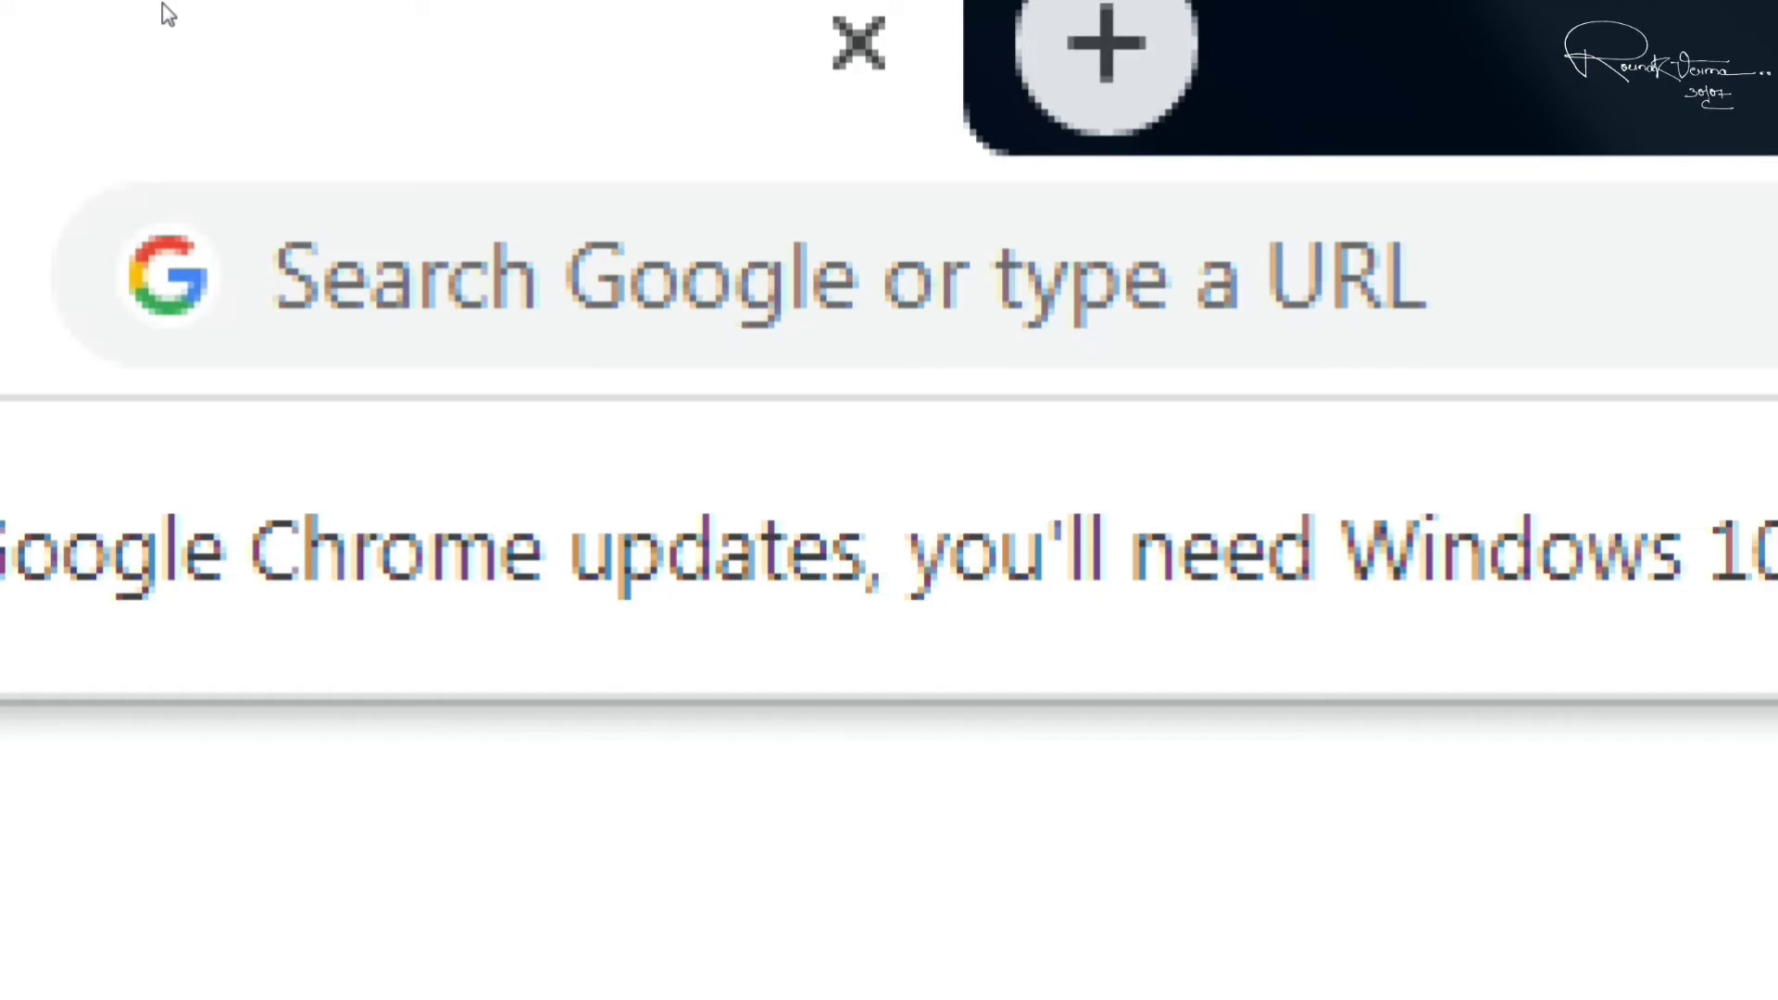
click(230, 56)
text(hp)
key(BackSpace)
key(BackSpace)
text(el)
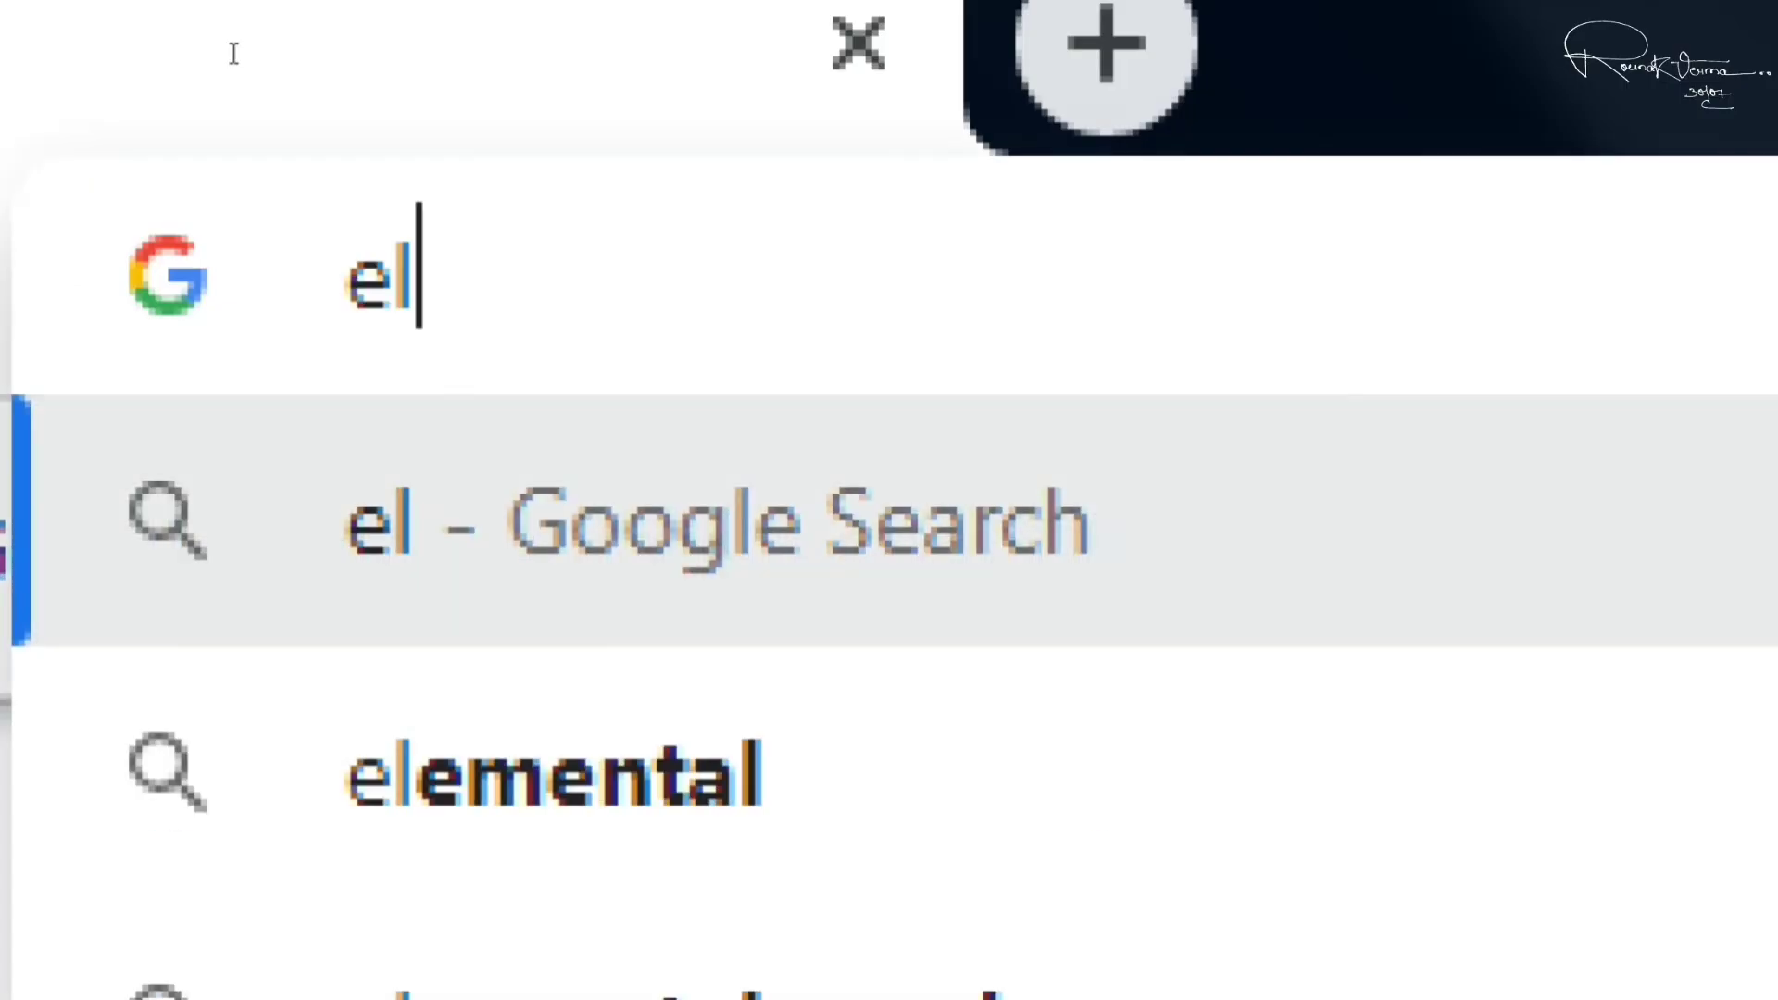
key(BackSpace)
key(BackSpace)
text(leno)
key(BackSpace)
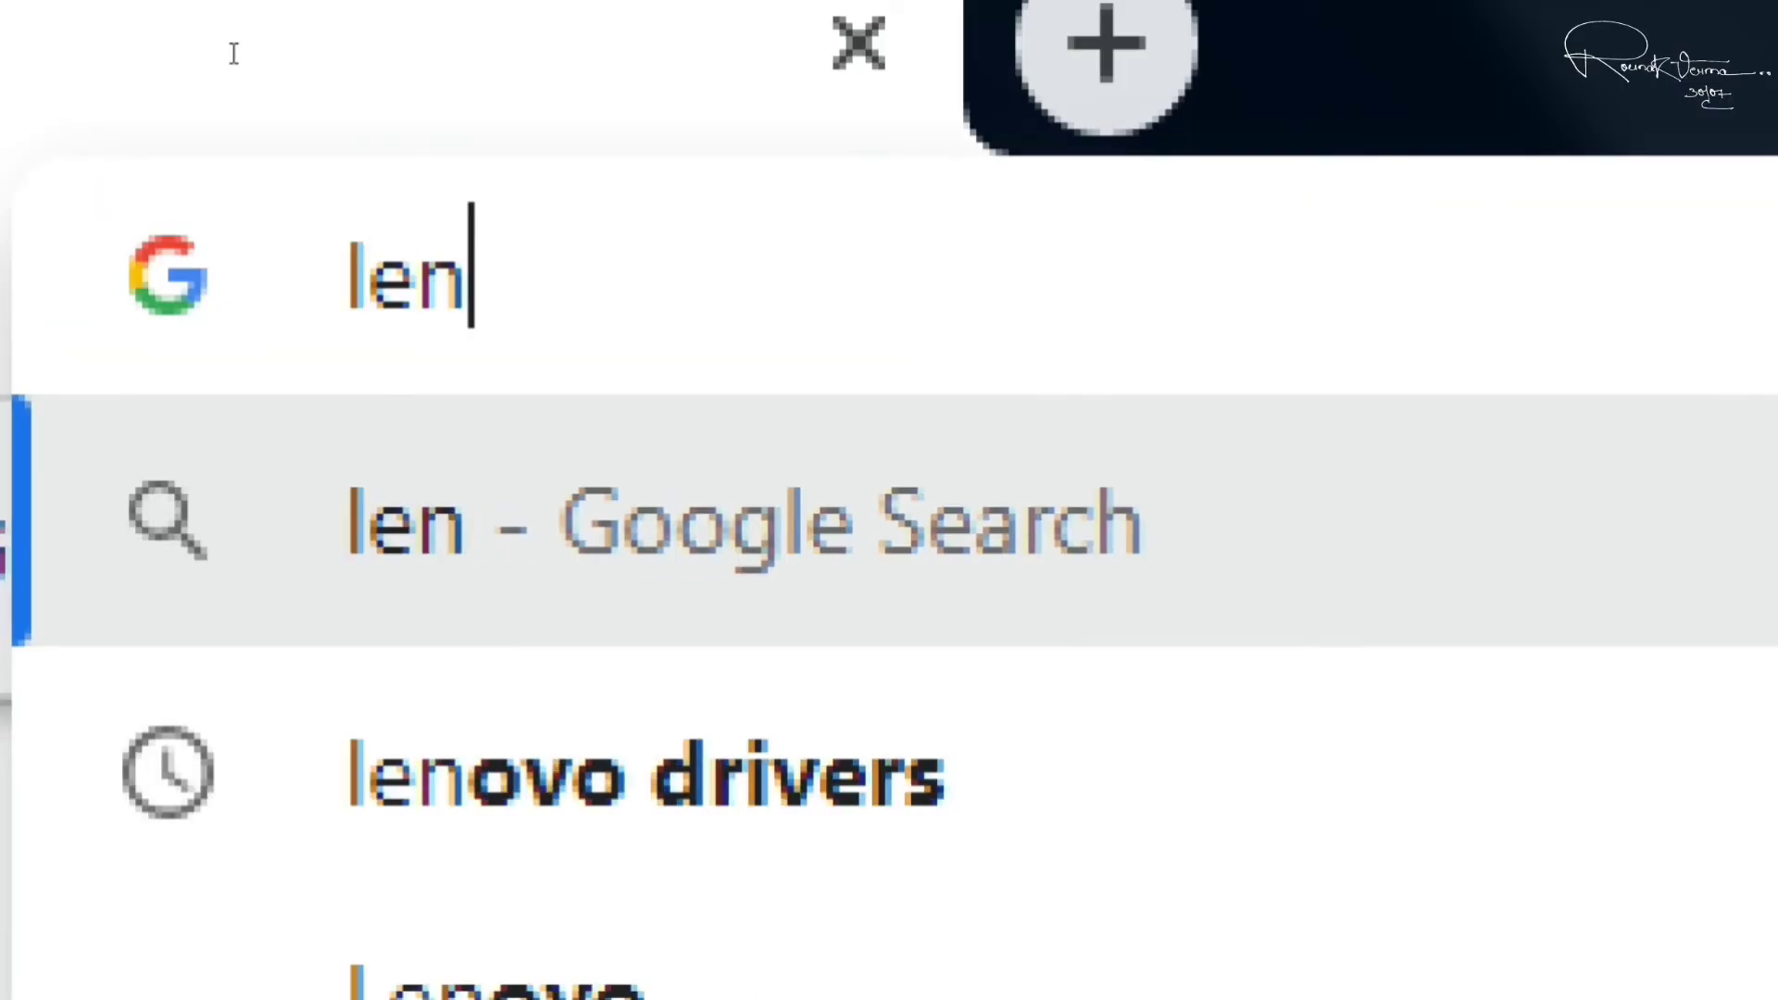
key(BackSpace)
key(BackSpace)
key(BackSpace)
Step: Search Google for "dell drivers"
text(dell)
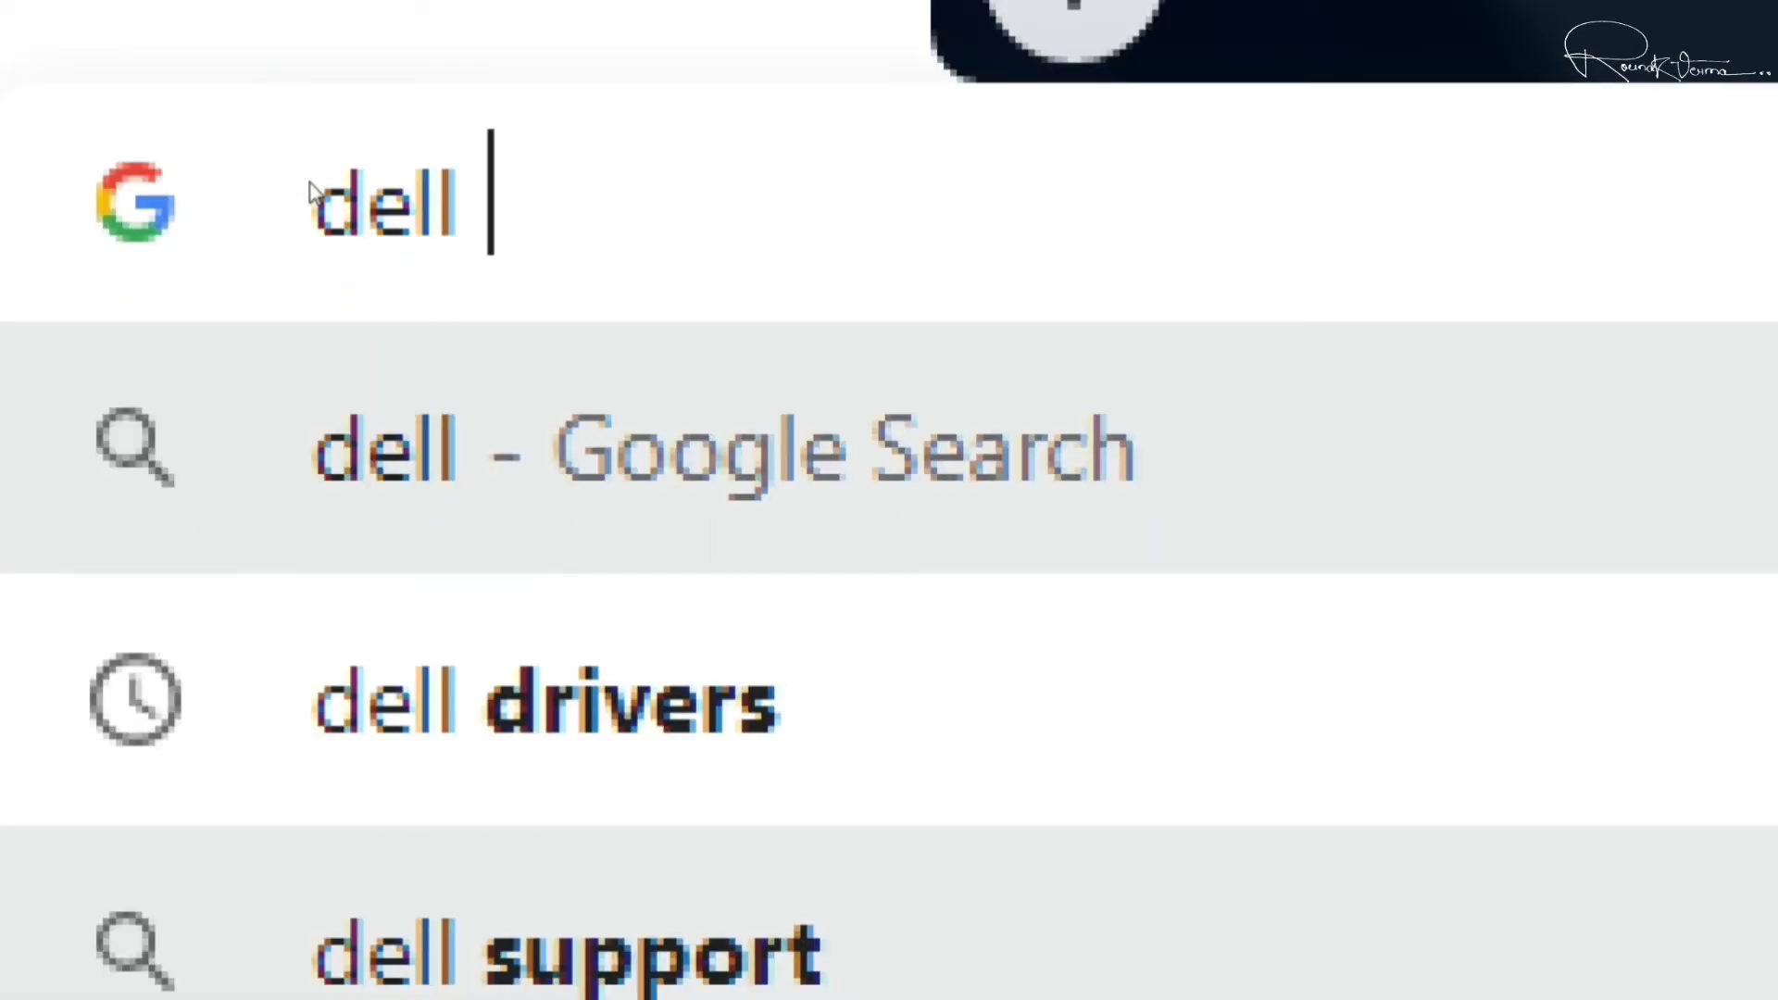
text(drivers)
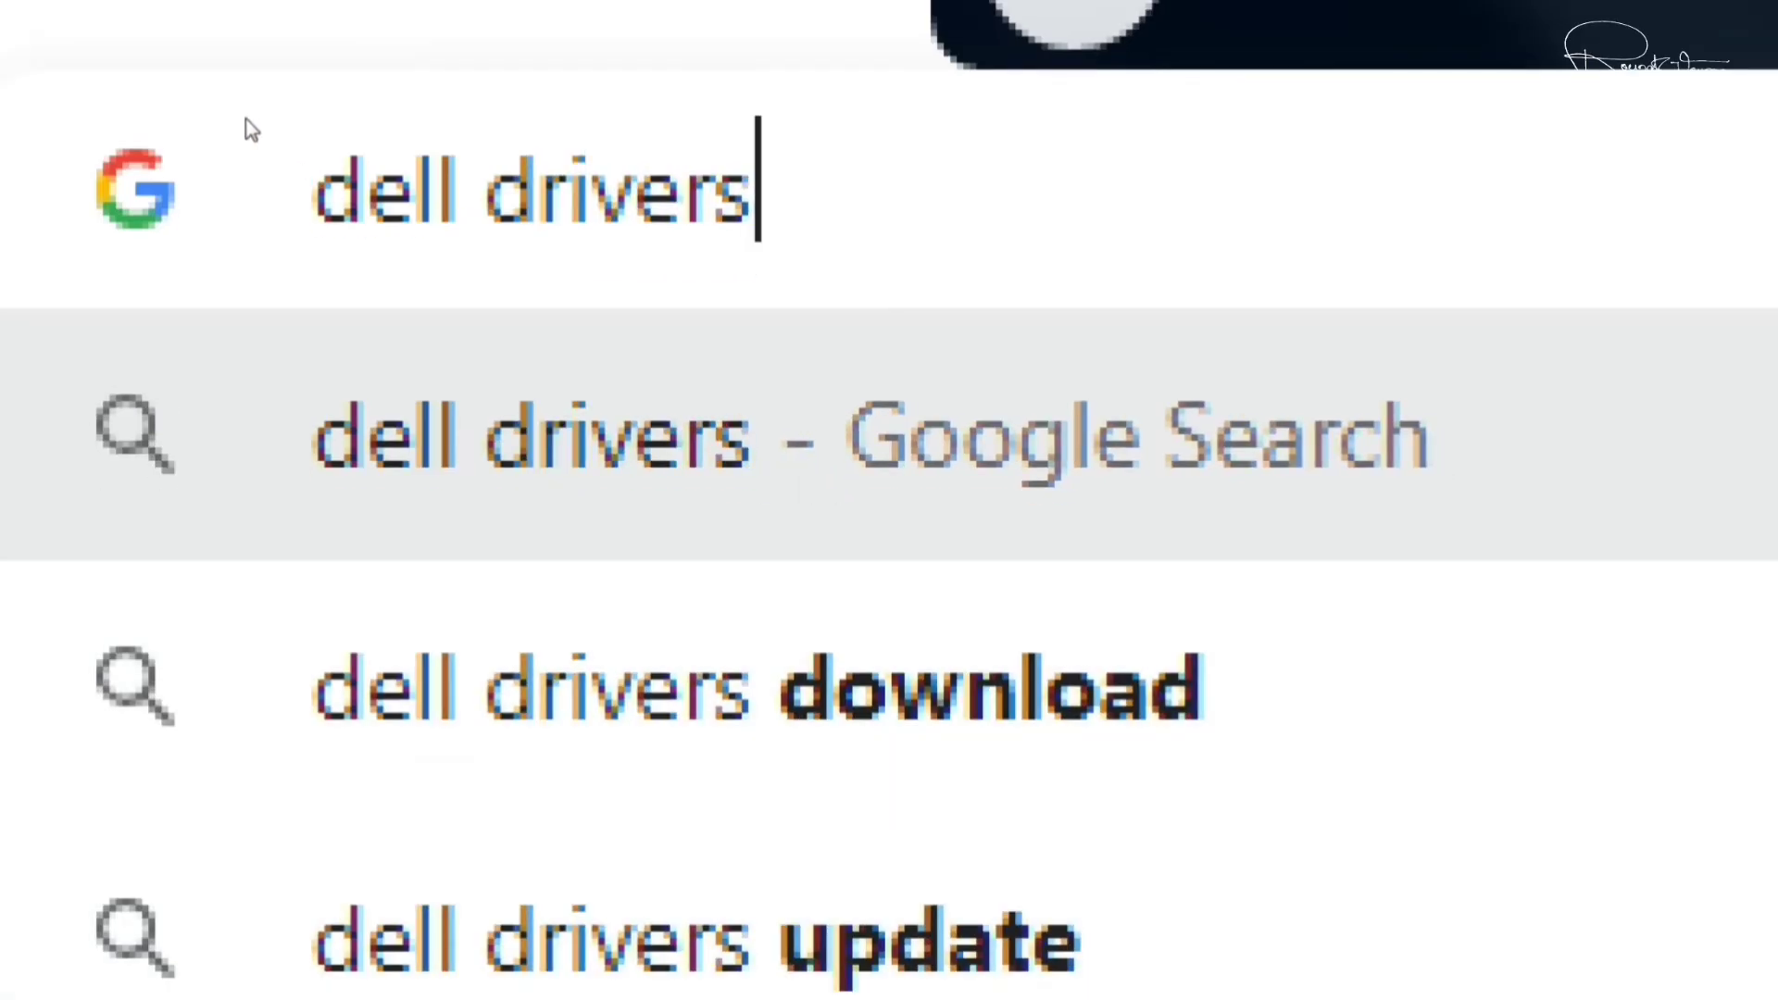
key(Return)
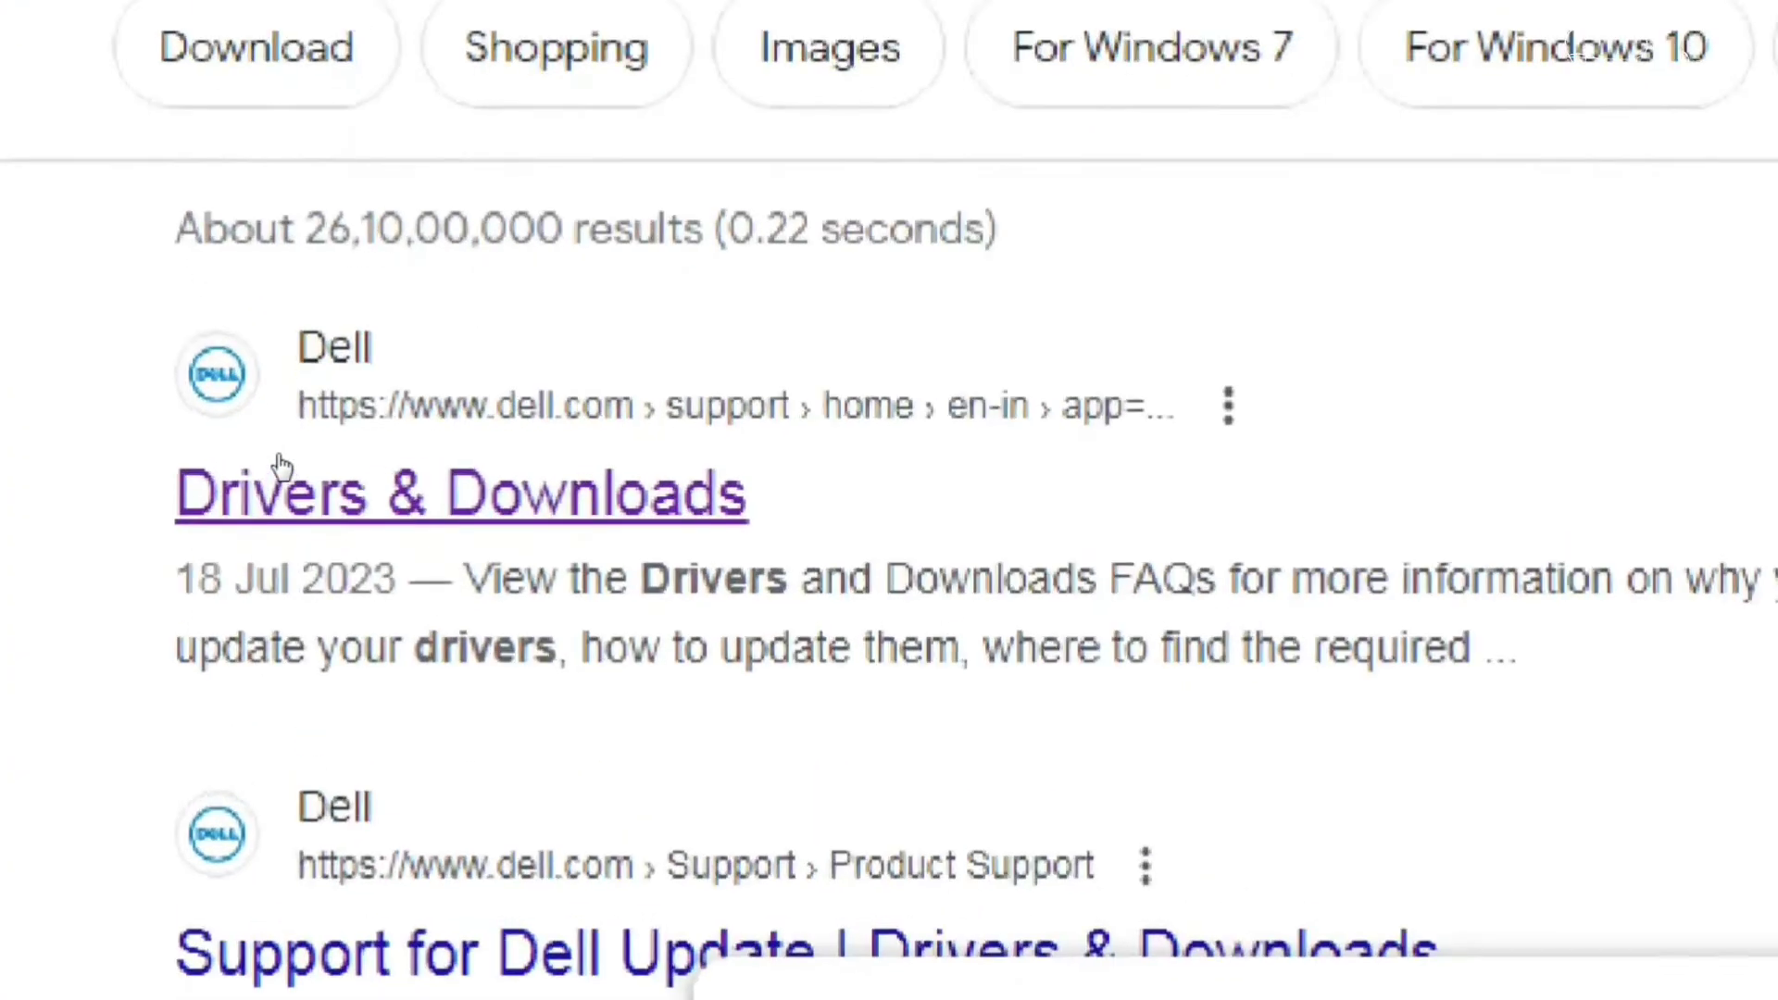
Step: Open Dell's Drivers & Downloads support page and select the suggested Latitude 3350 as the product
click(329, 484)
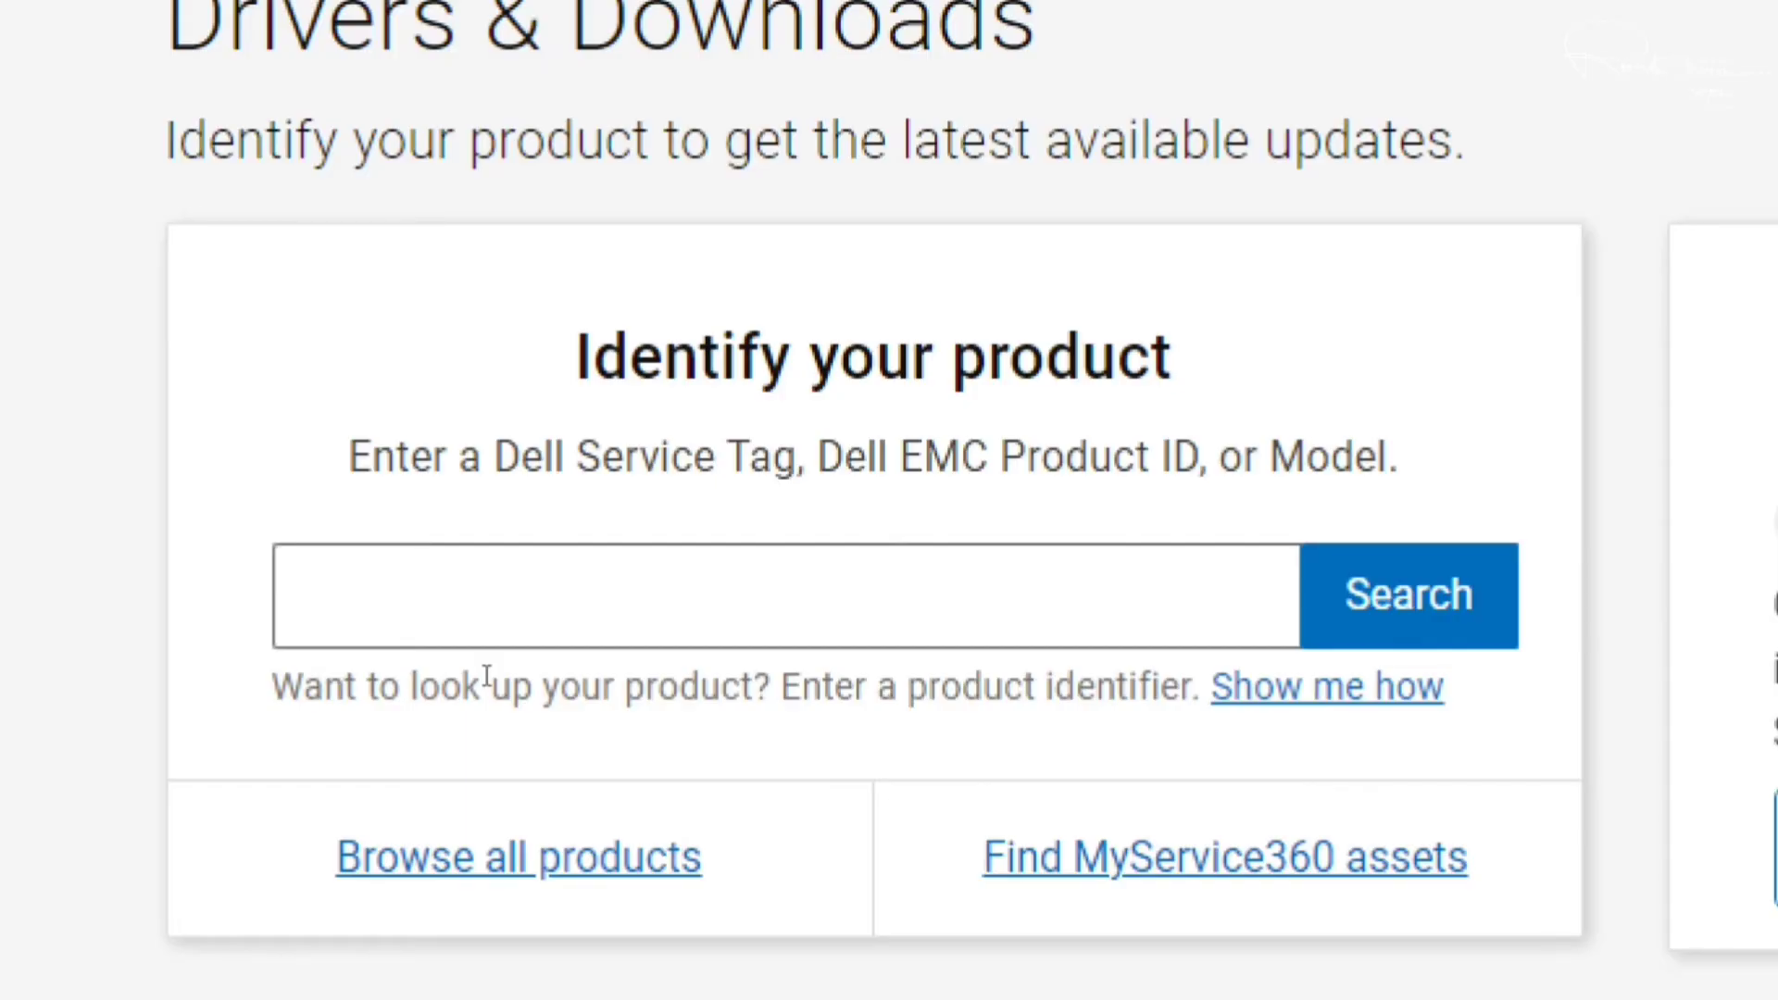
click(486, 678)
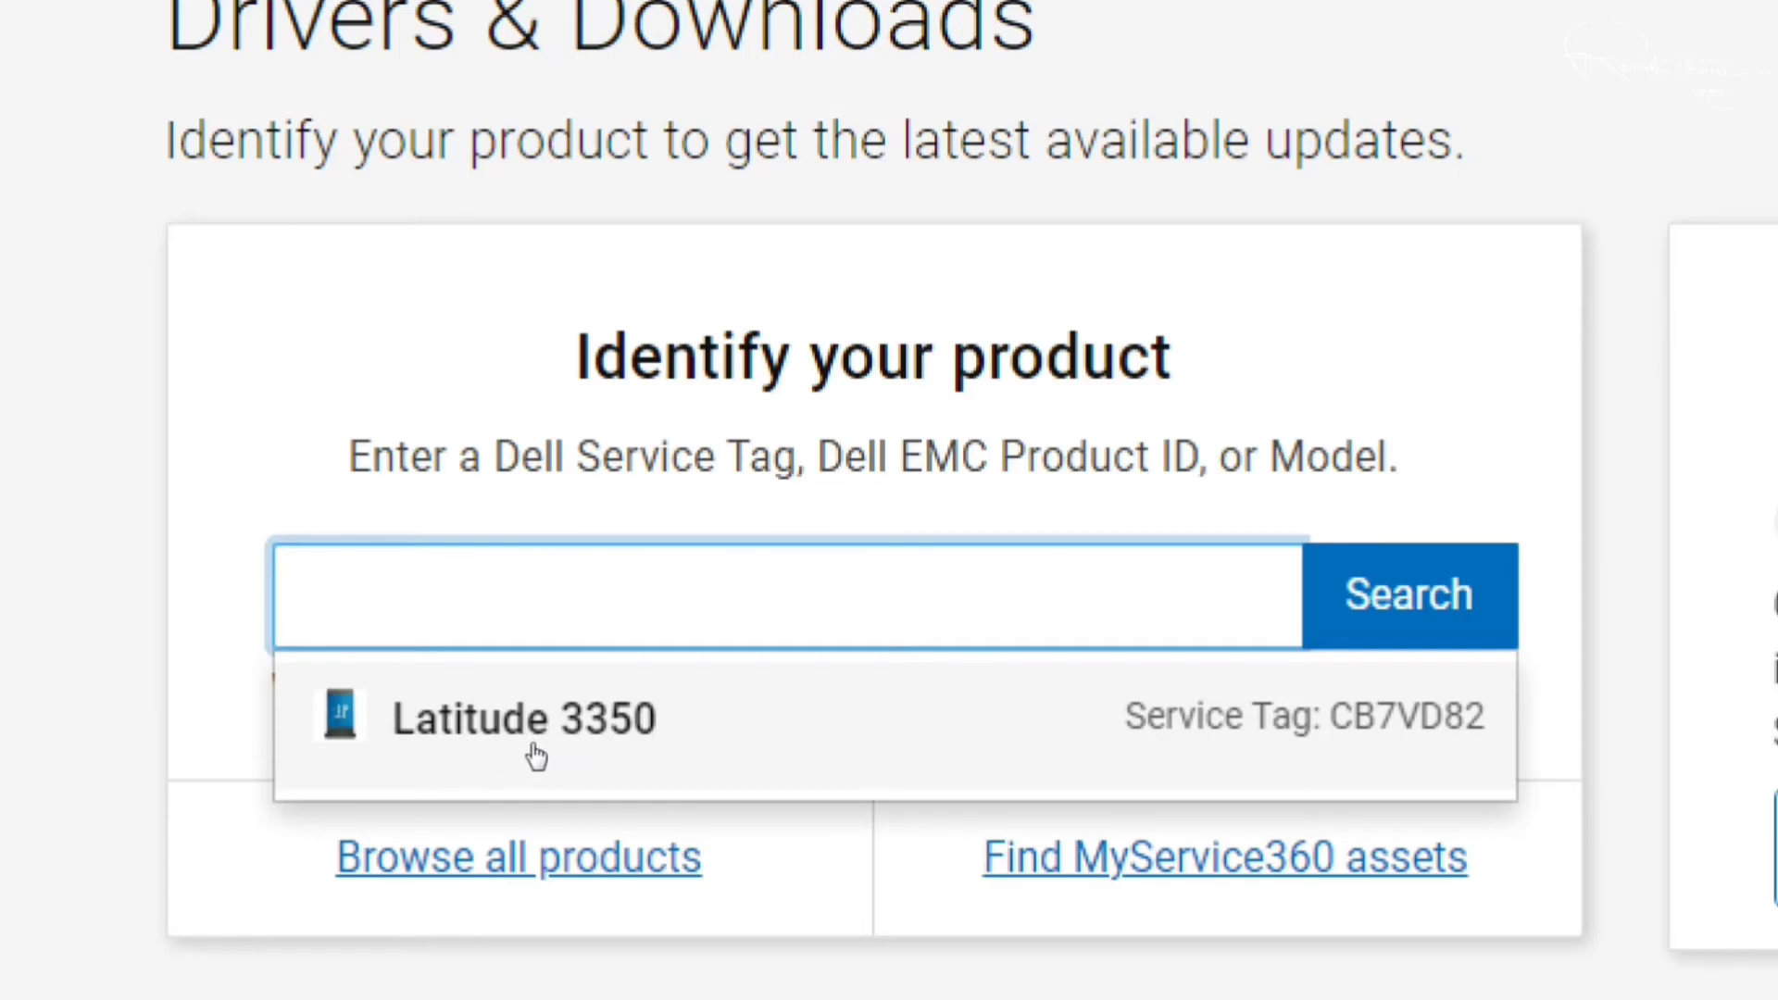
click(465, 760)
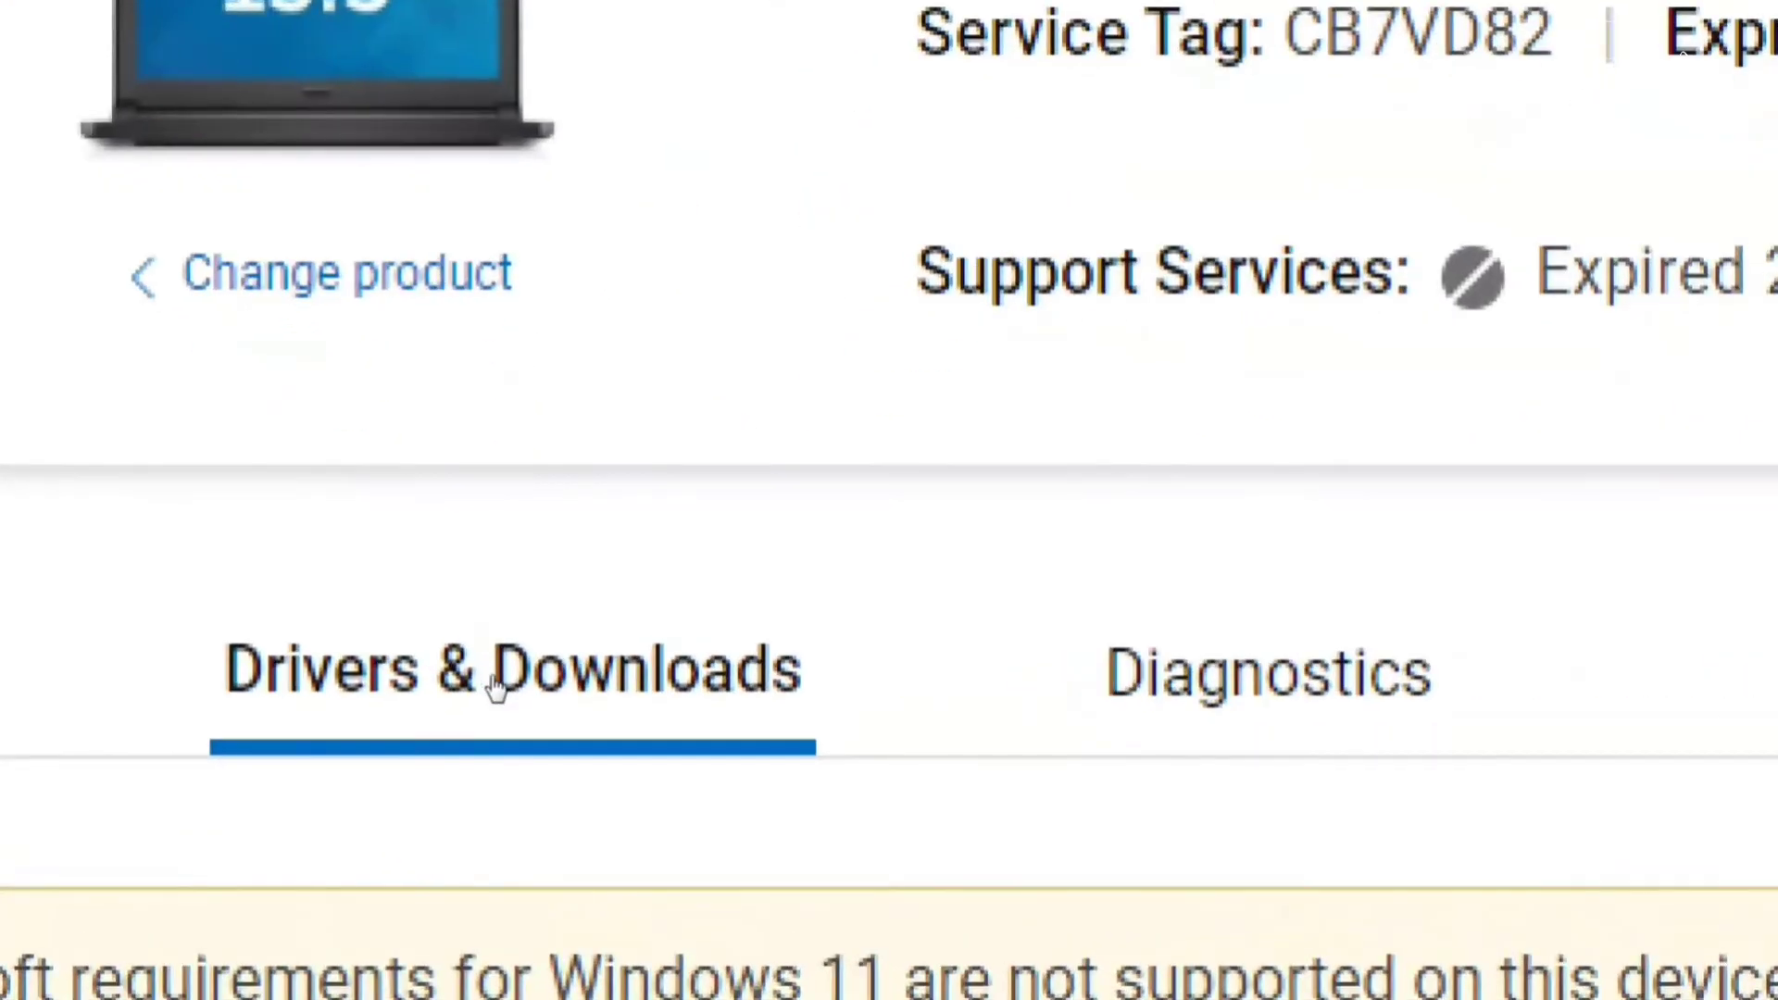
Step: Open the Latitude 3350's Drivers & Downloads section and expand the complete list of drivers and downloads
click(497, 687)
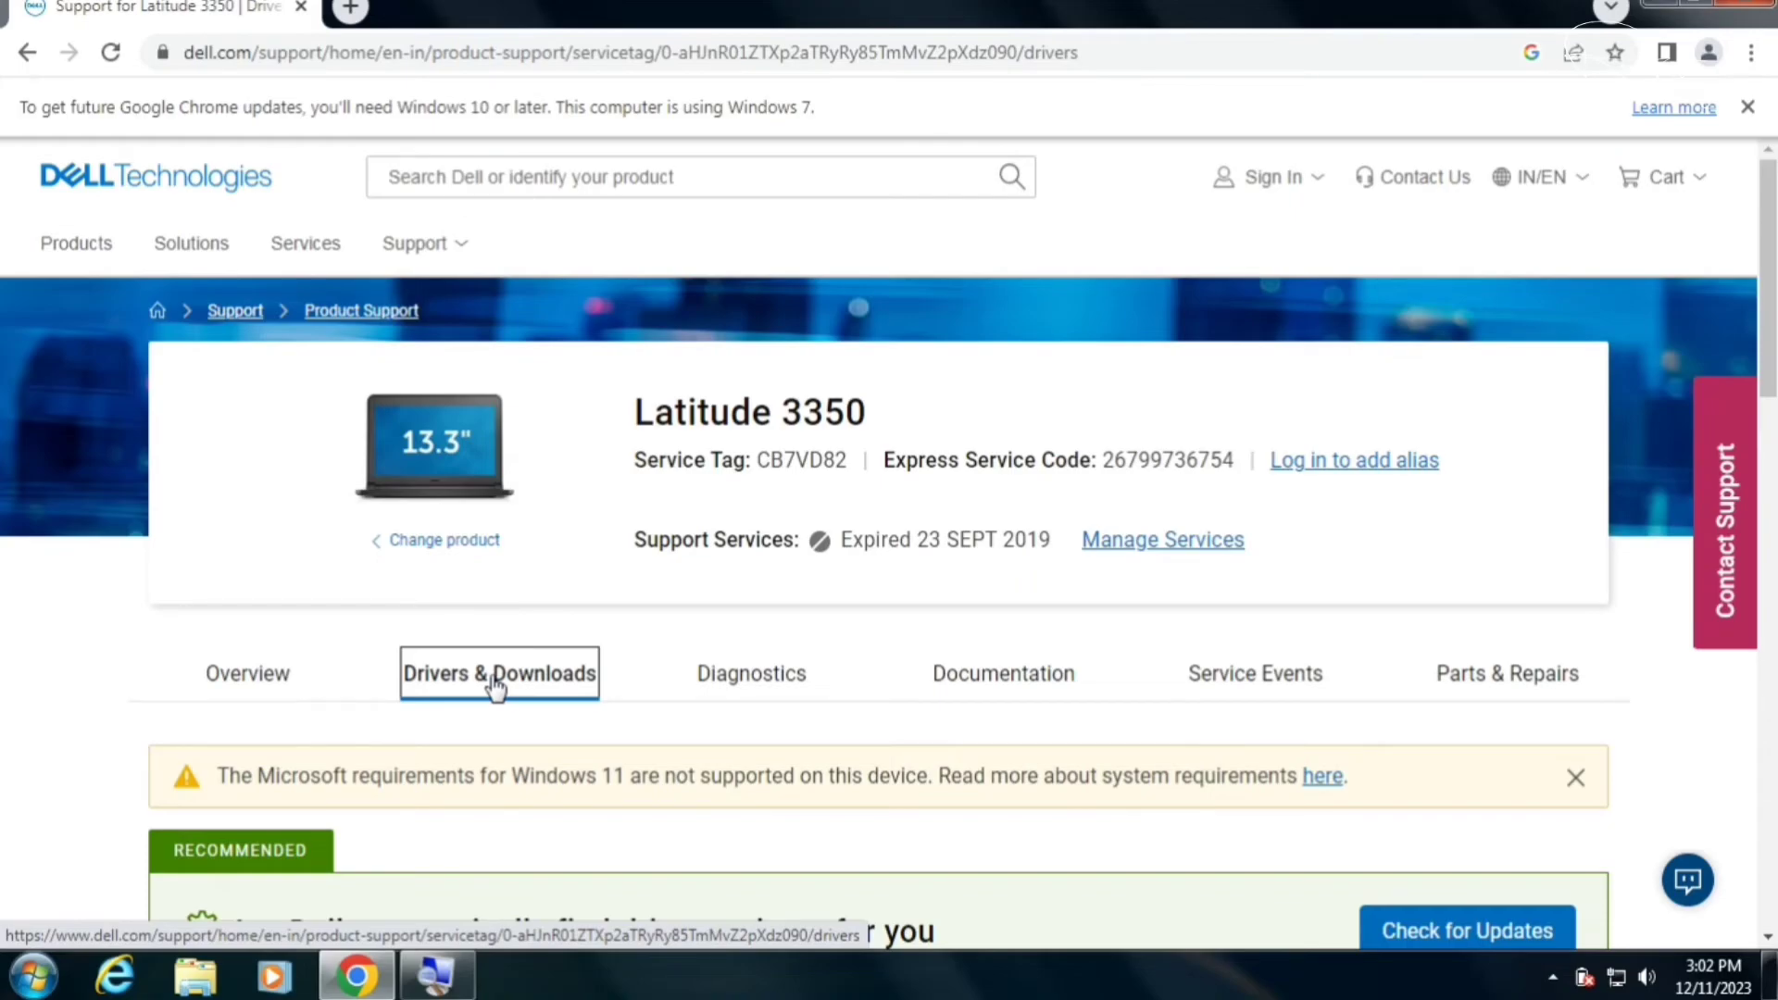
click(512, 674)
drag(1772, 284, 1772, 488)
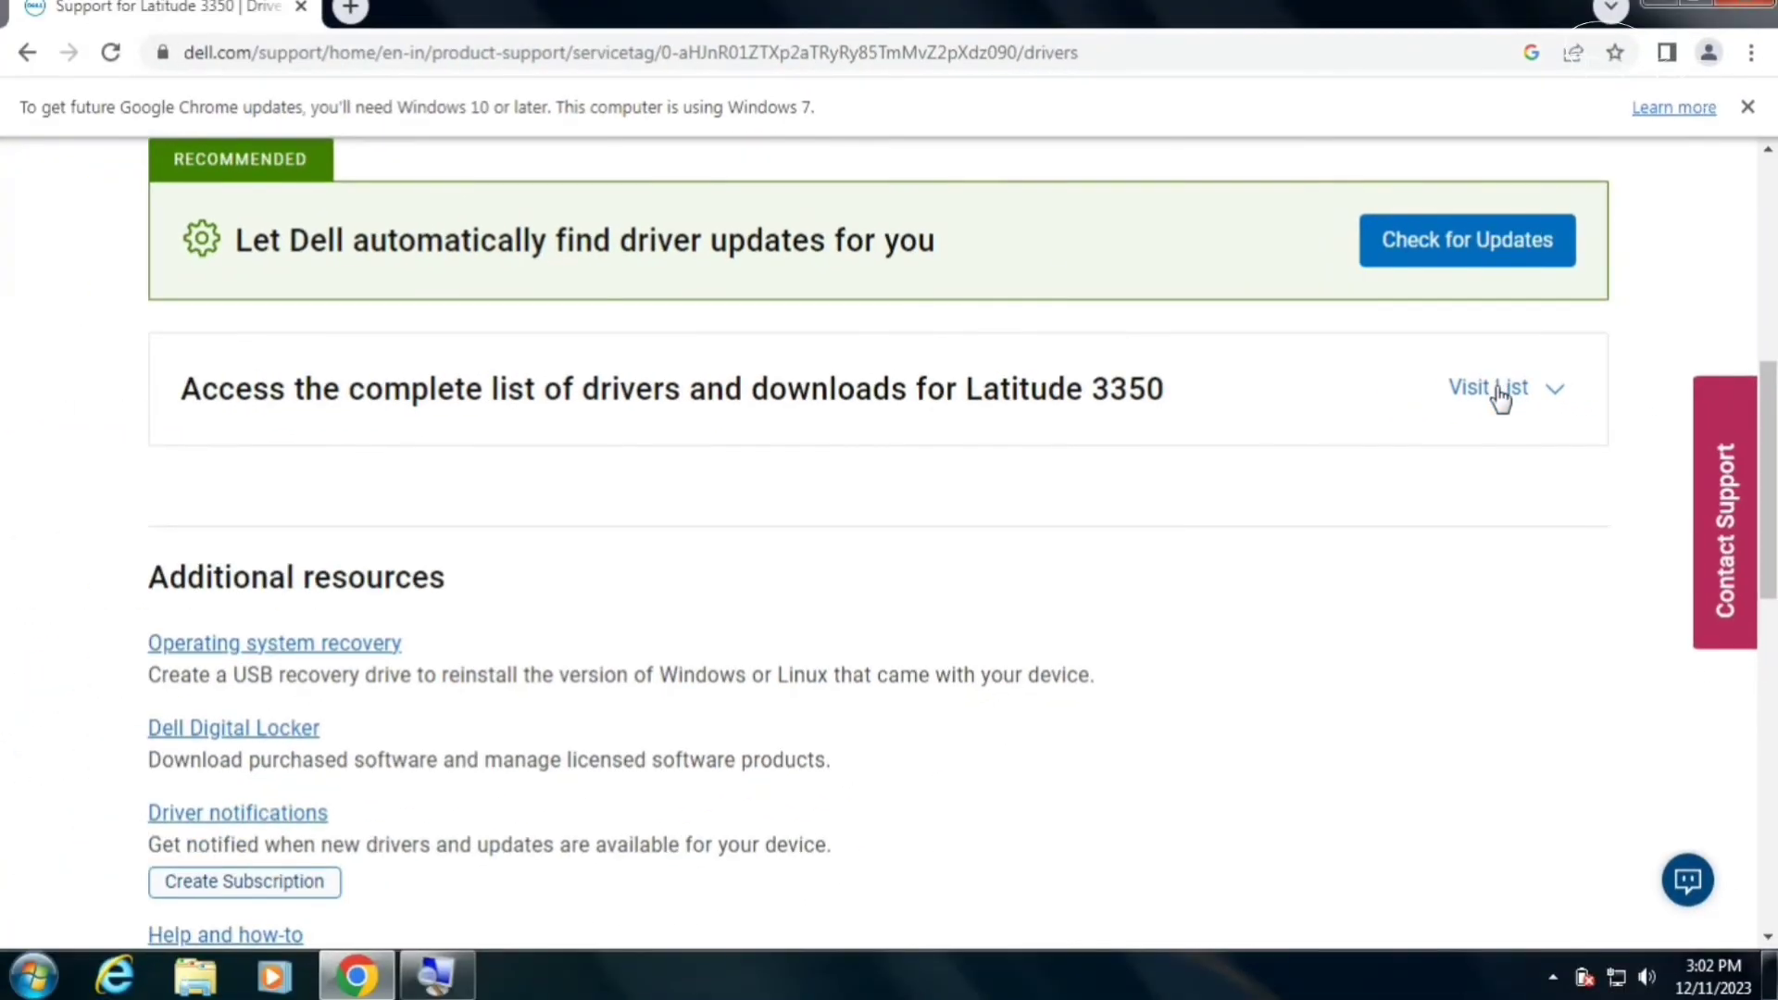
click(1495, 388)
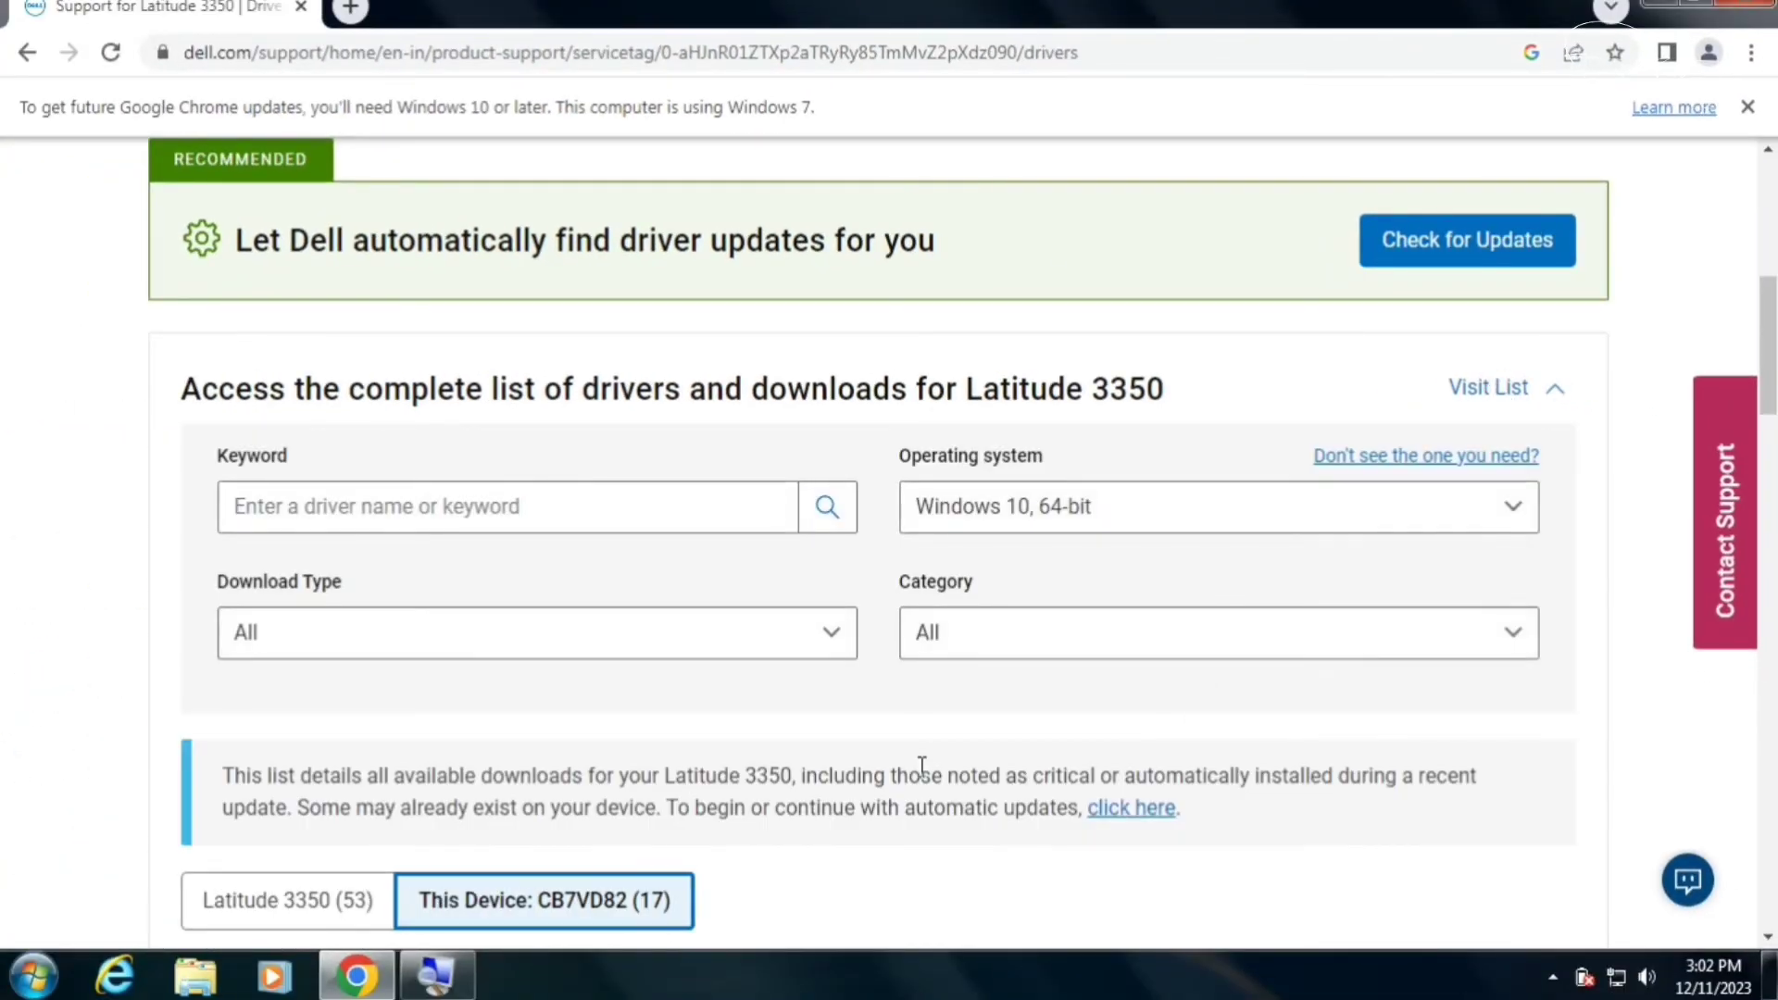
Step: Show all drivers listed for this device and review their names, importance and categories, including the network drivers
scroll(922, 765, down, 10)
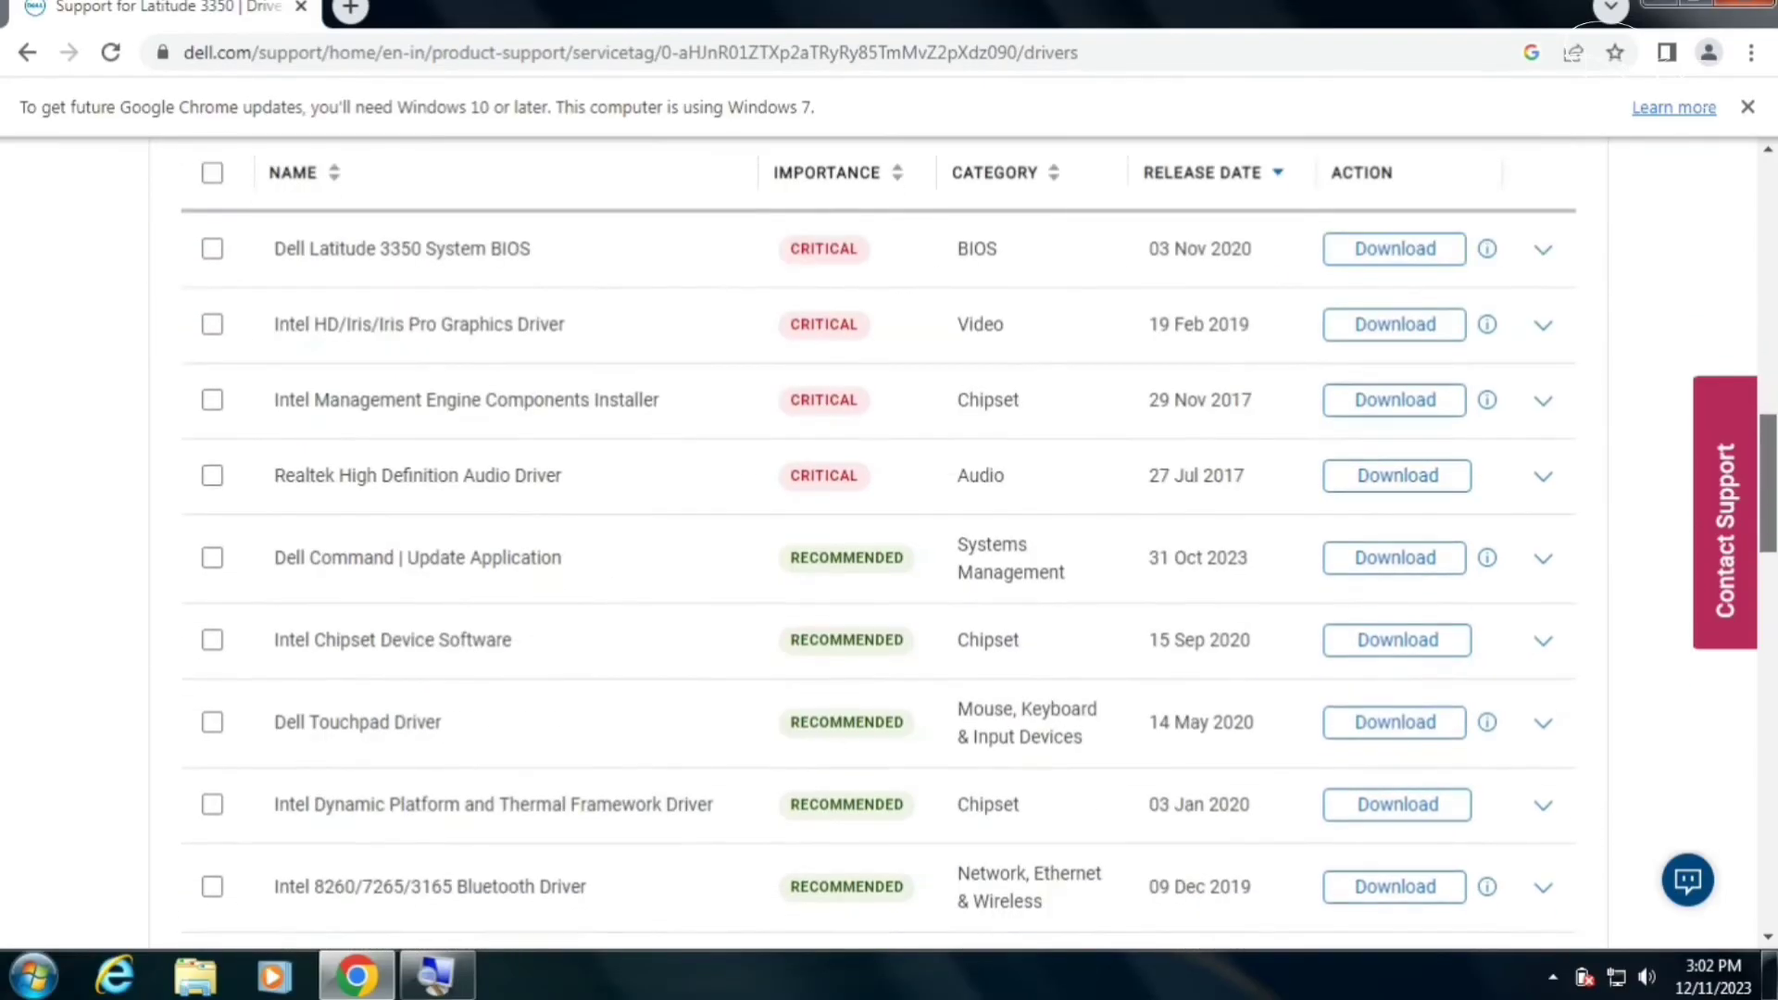
scroll(880, 546, down, 1)
scroll(880, 546, up, 2)
scroll(880, 546, down, 4)
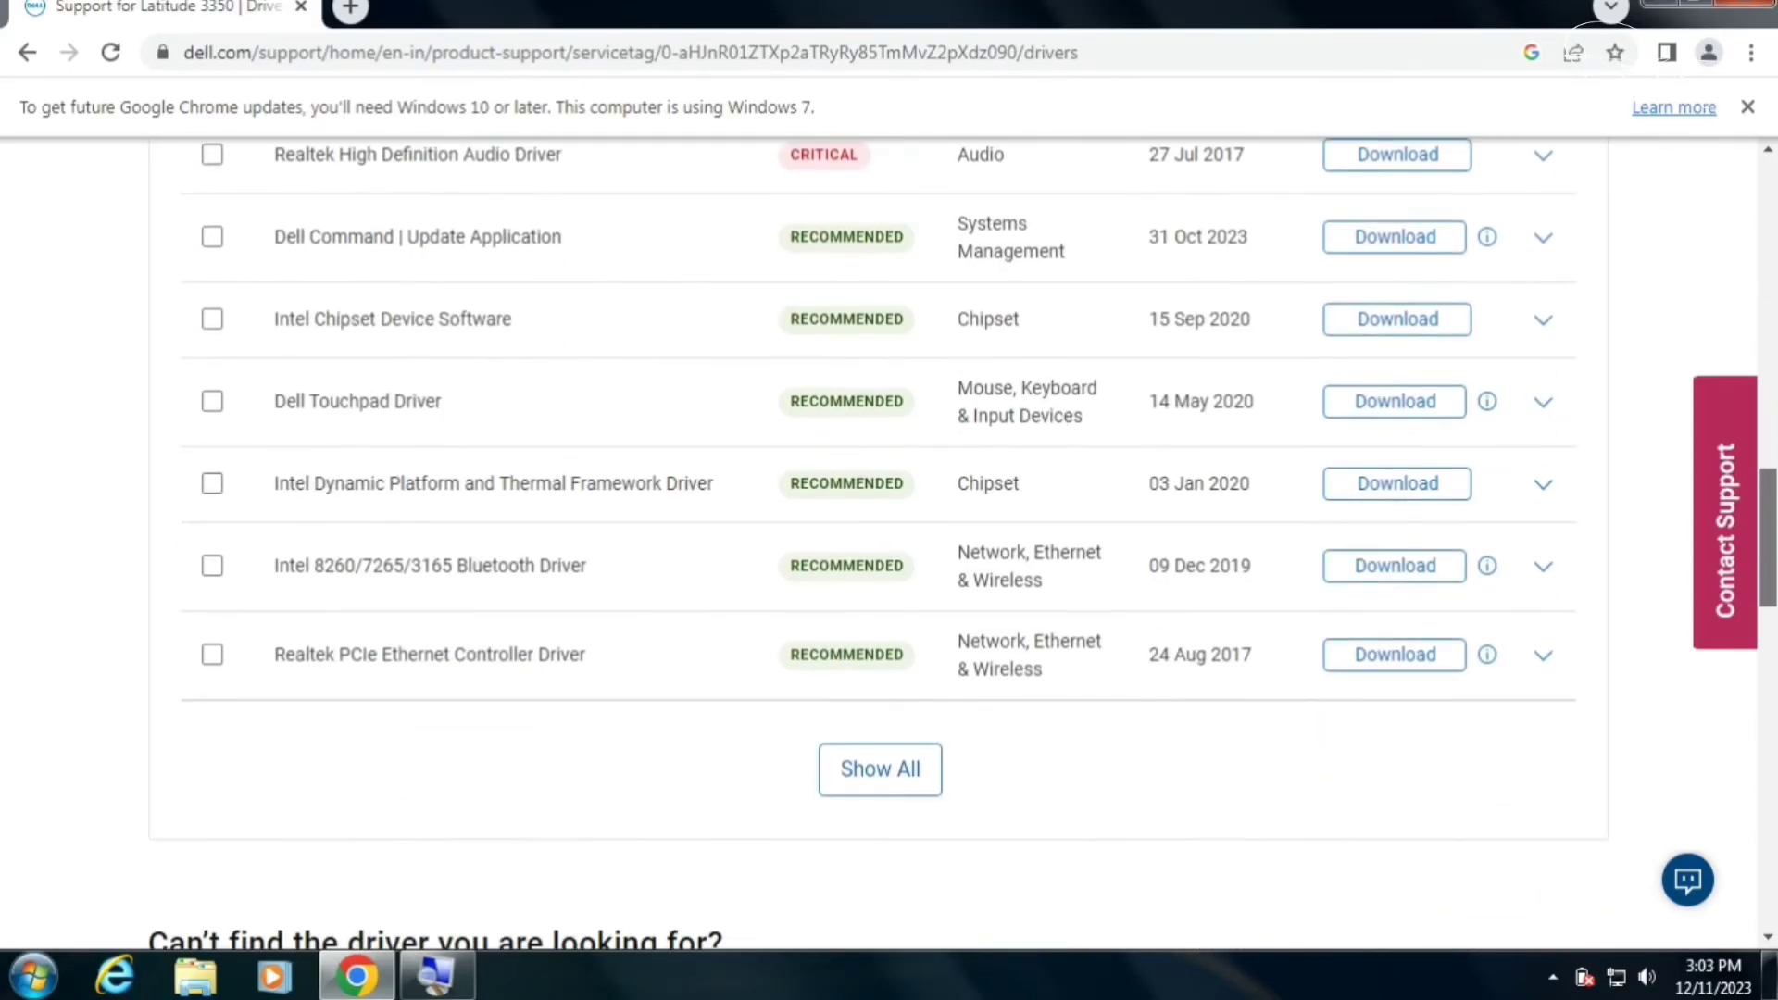
click(880, 789)
scroll(1769, 505, down, 2)
scroll(1770, 505, down, 2)
scroll(1771, 504, up, 9)
scroll(880, 547, up, 3)
scroll(880, 547, down, 1)
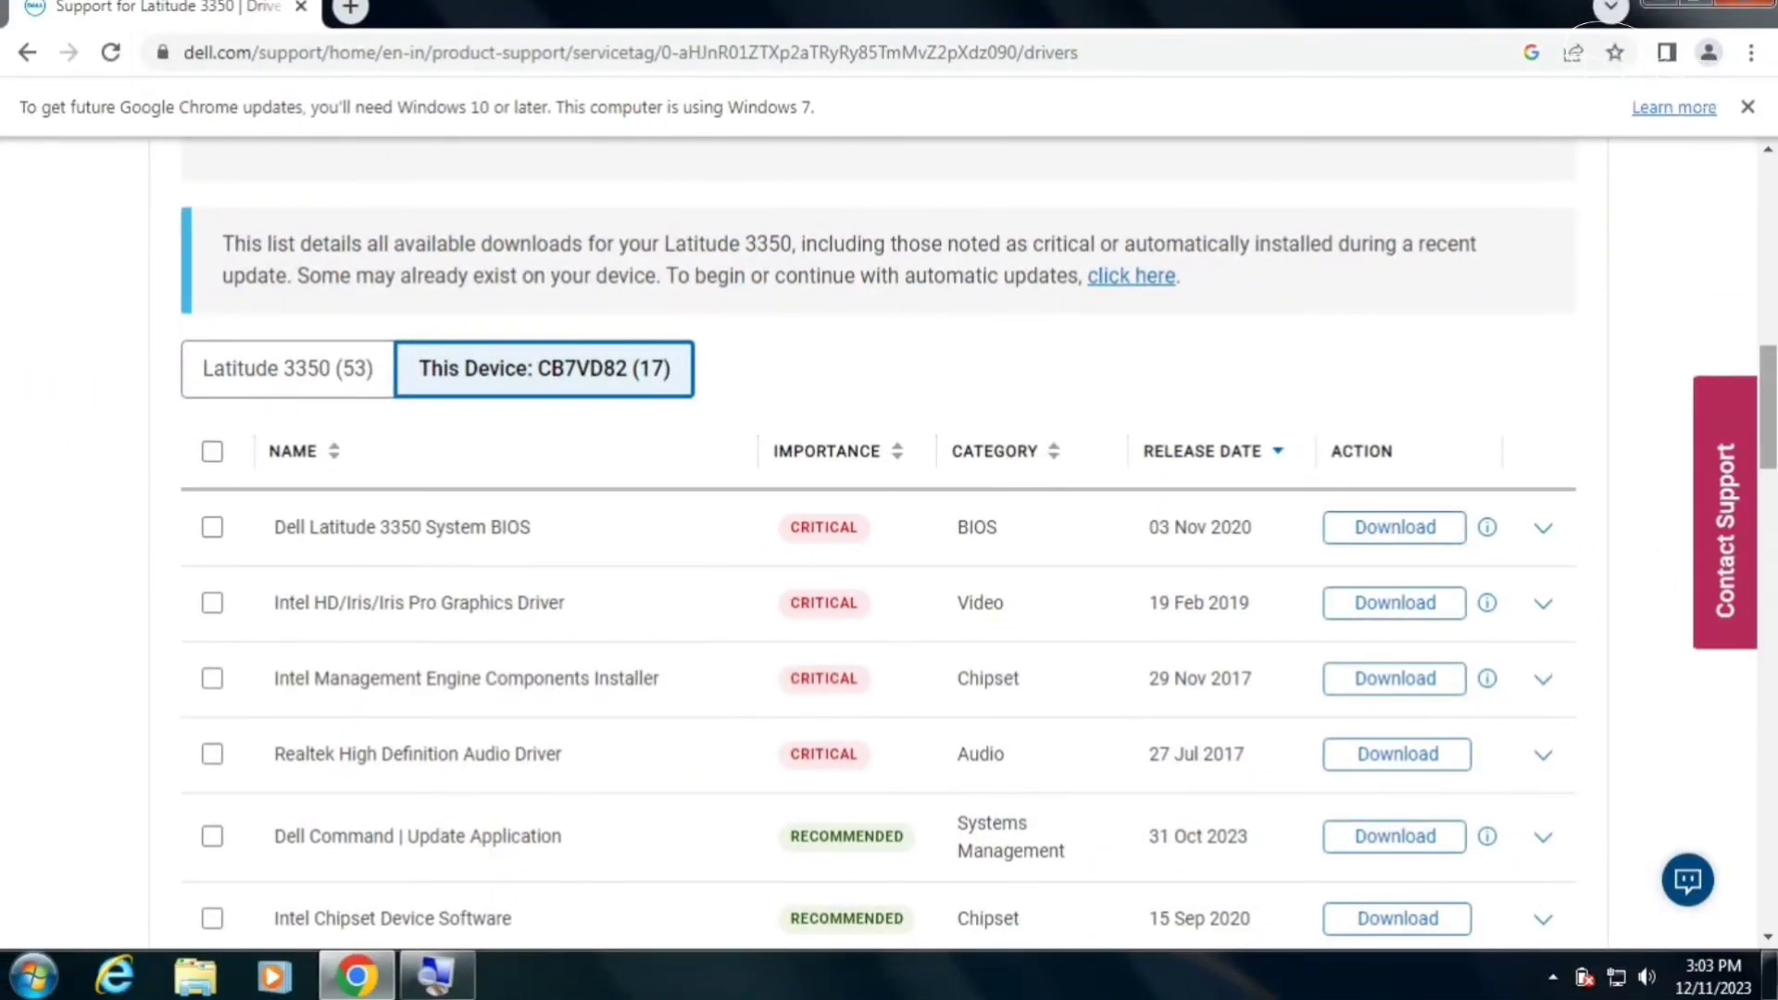
scroll(889, 547, down, 8)
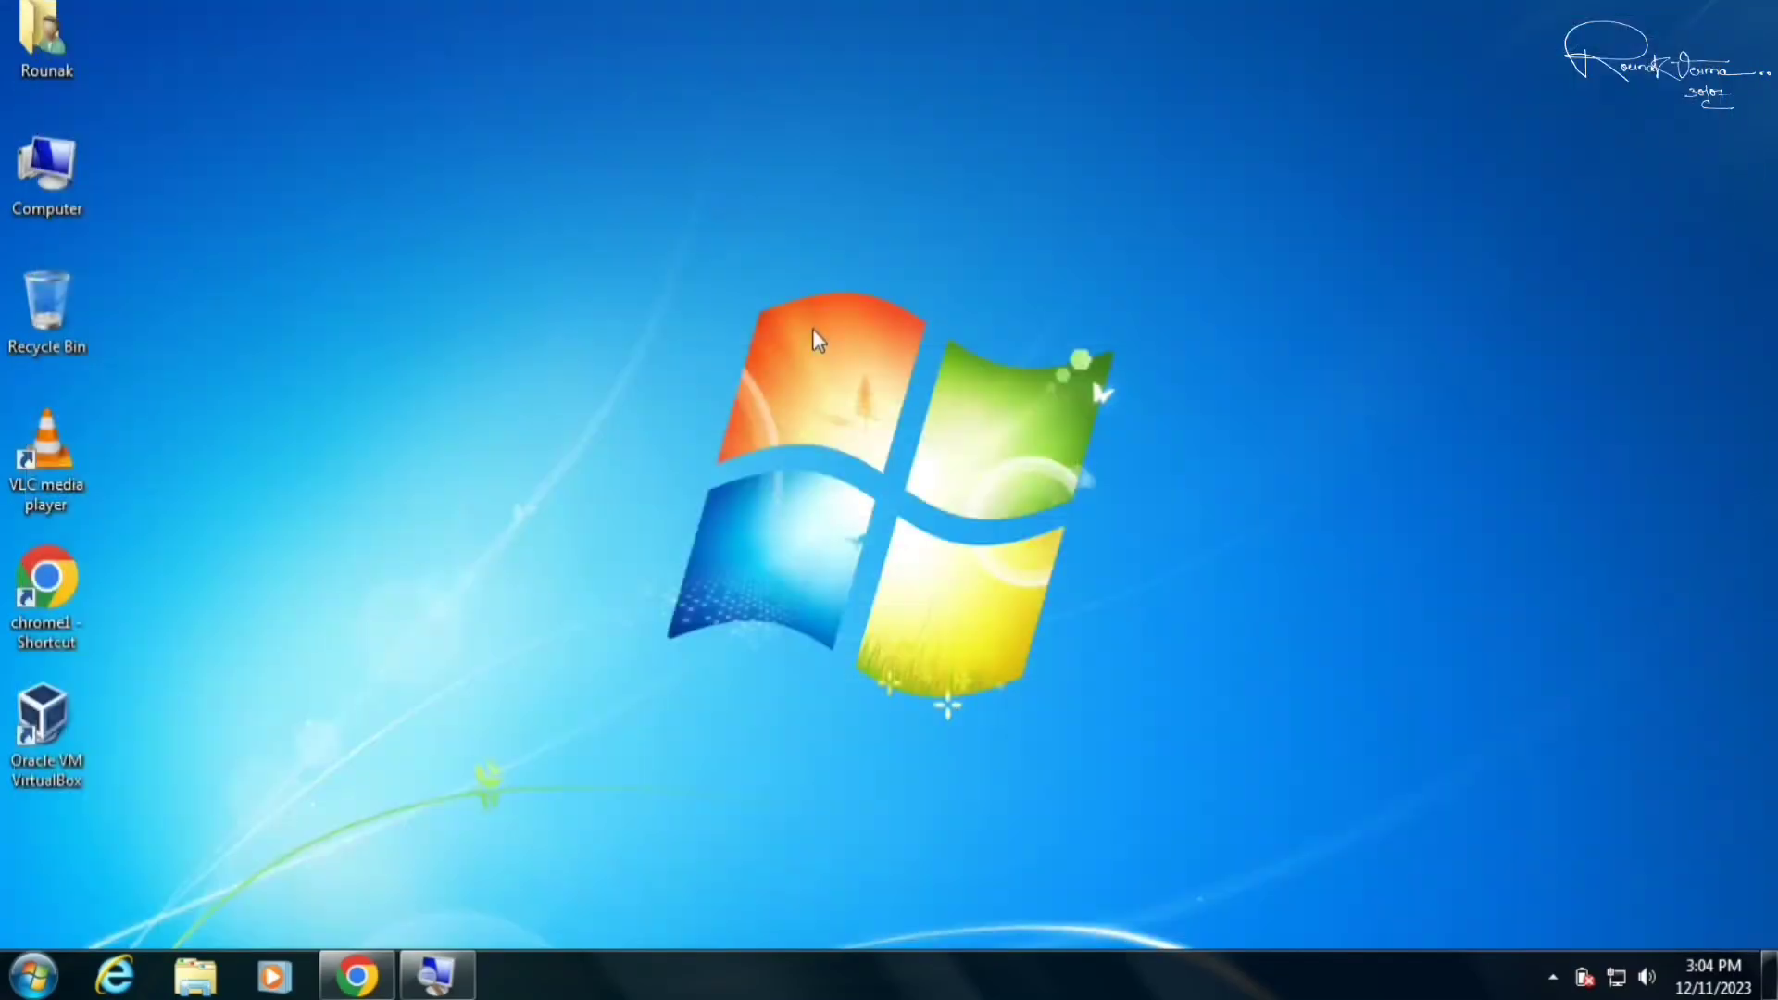
key(super)
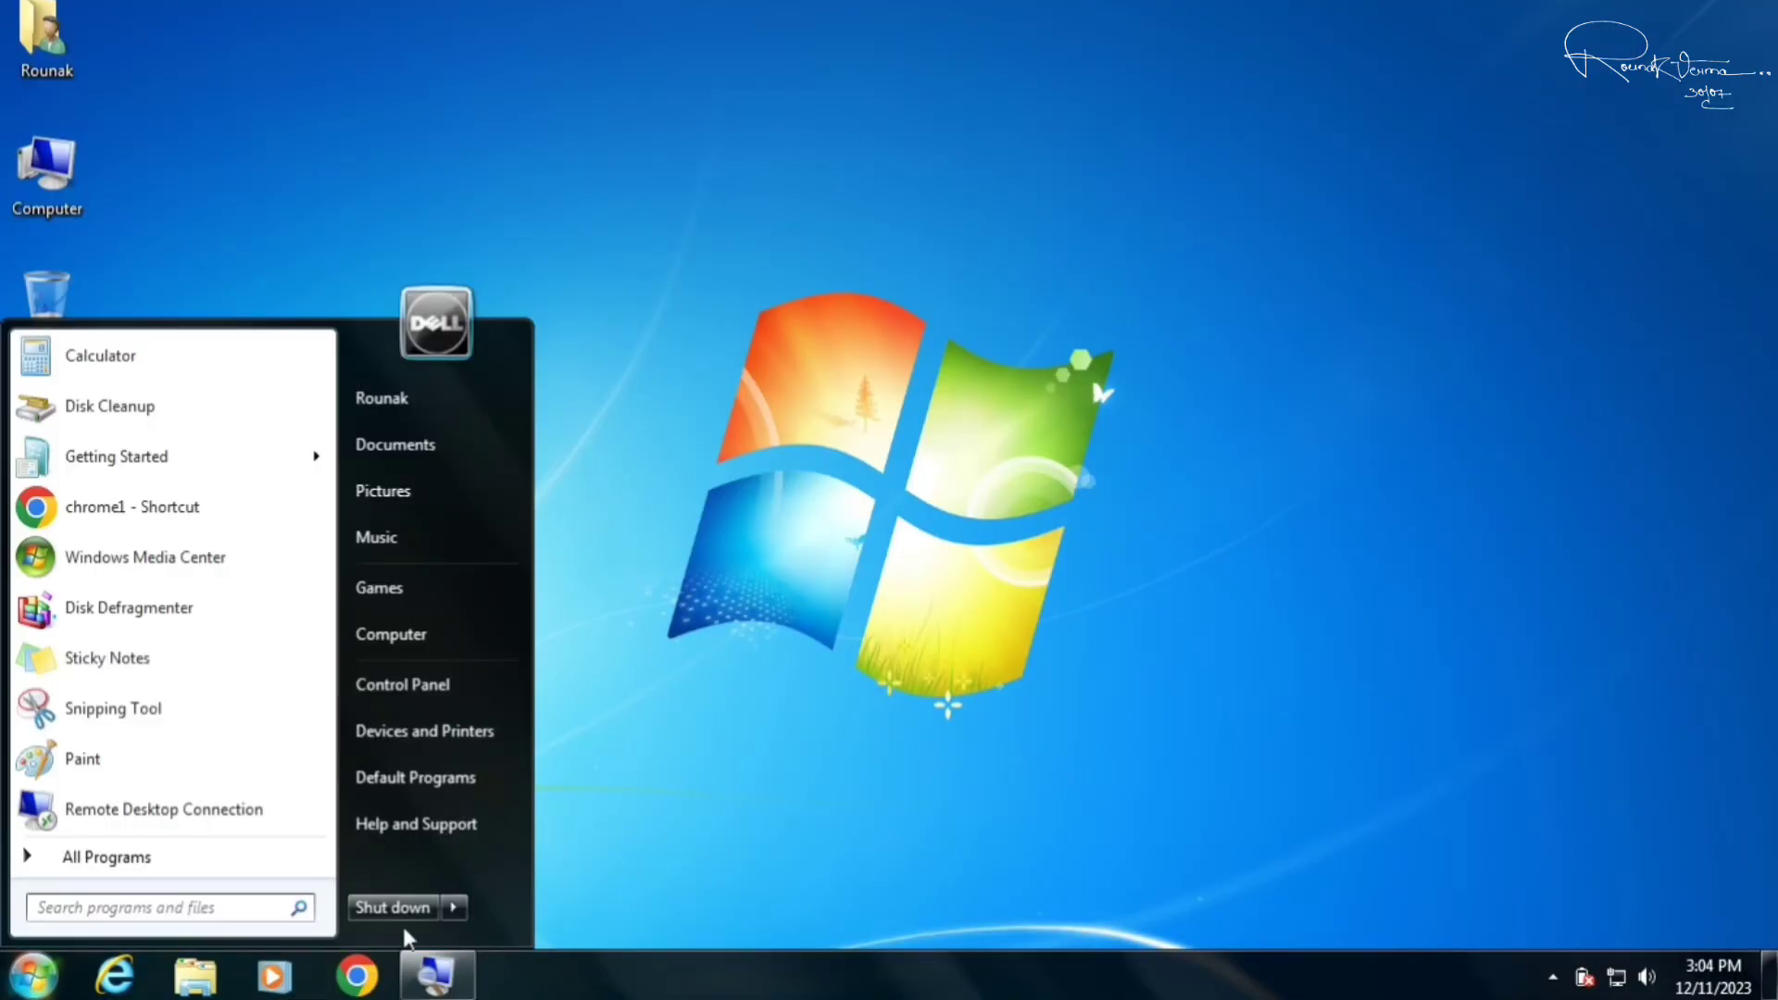
click(445, 909)
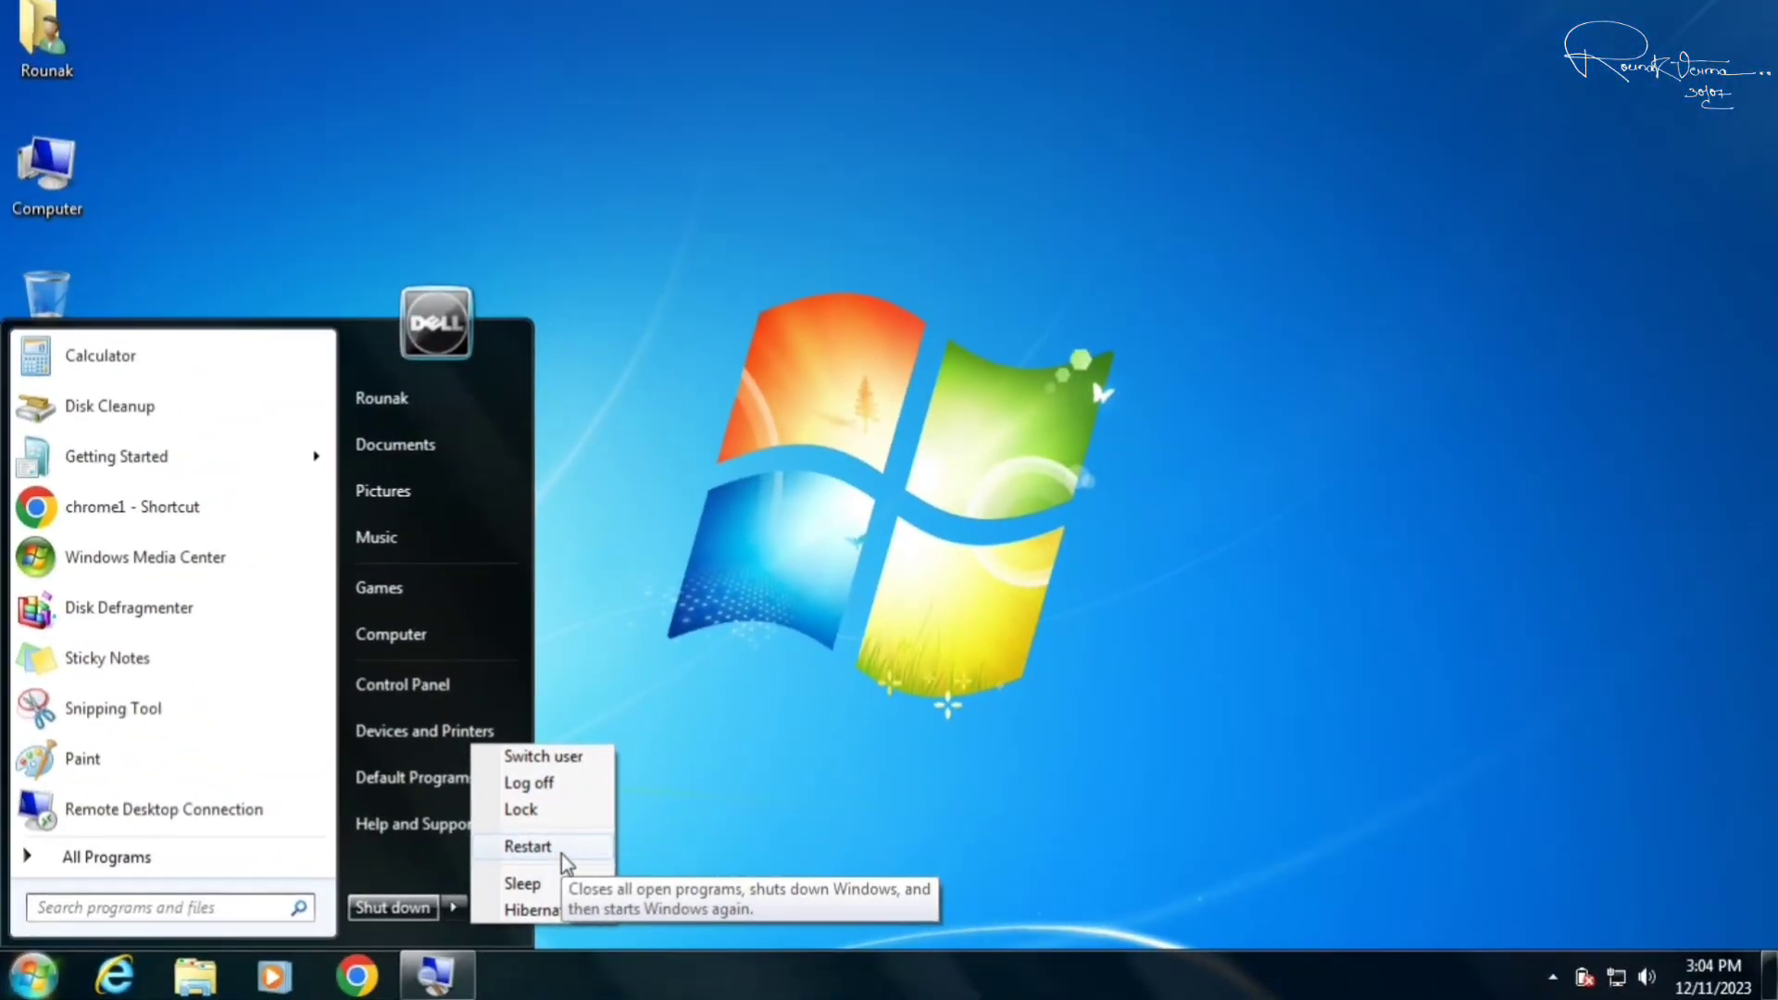
click(980, 437)
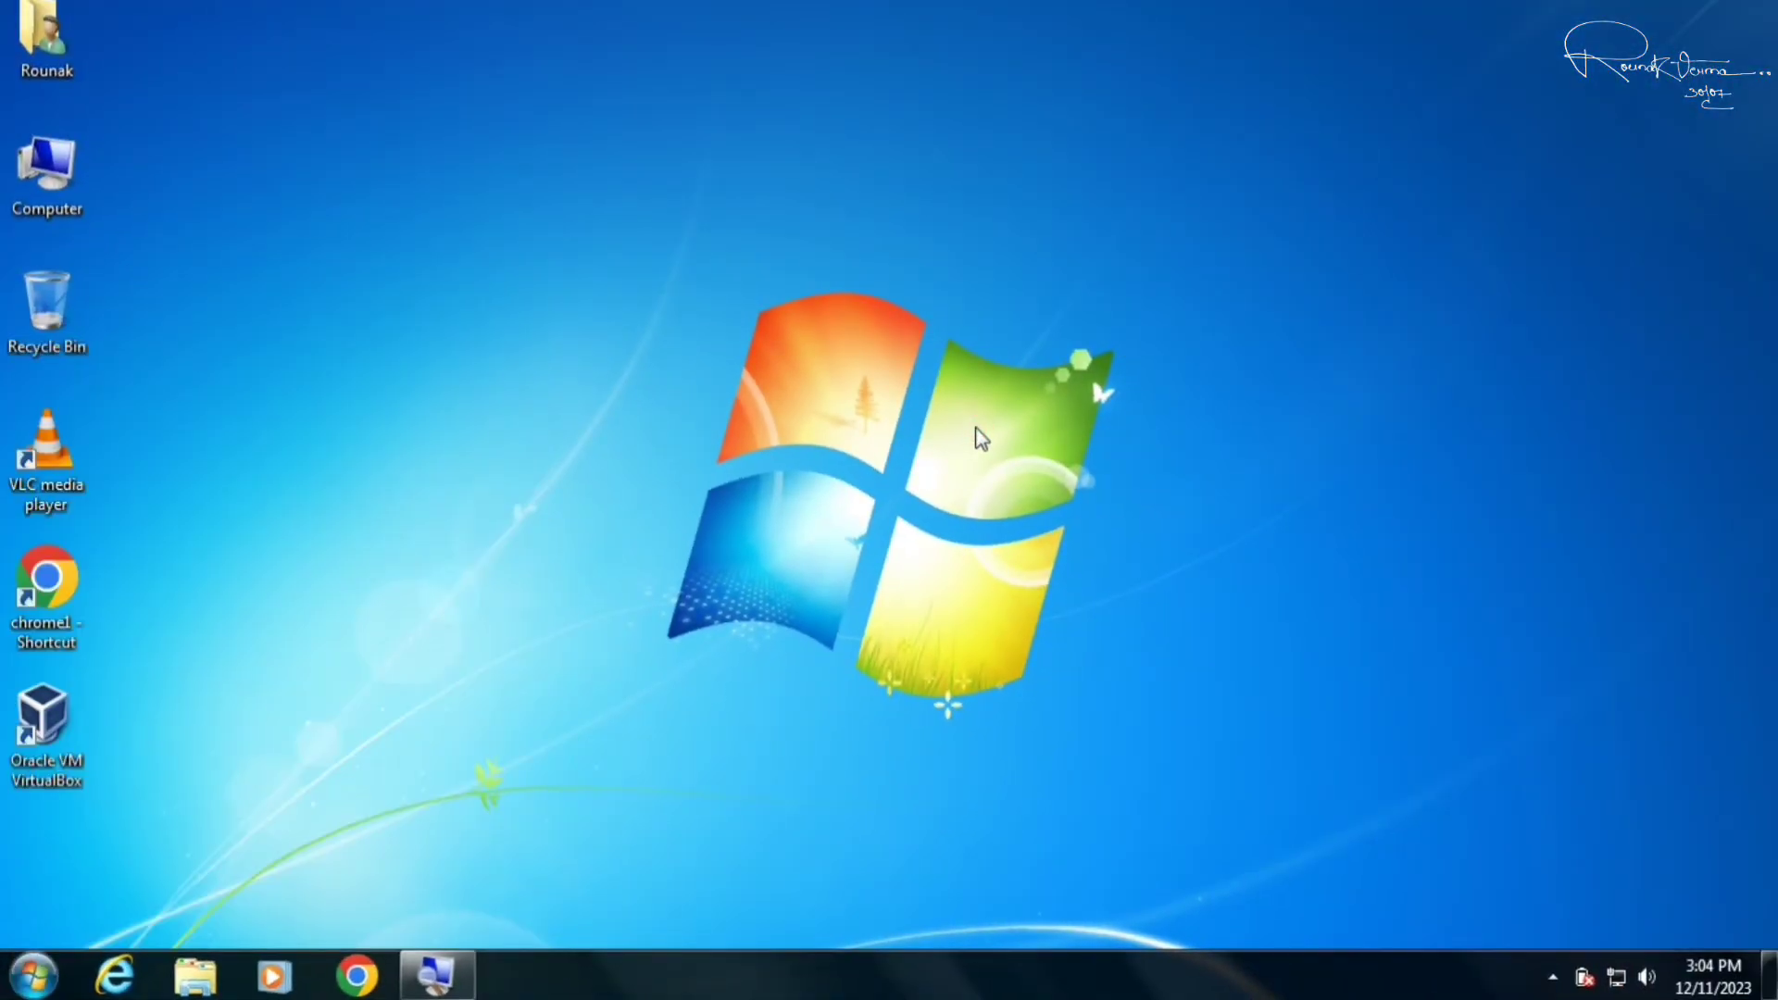